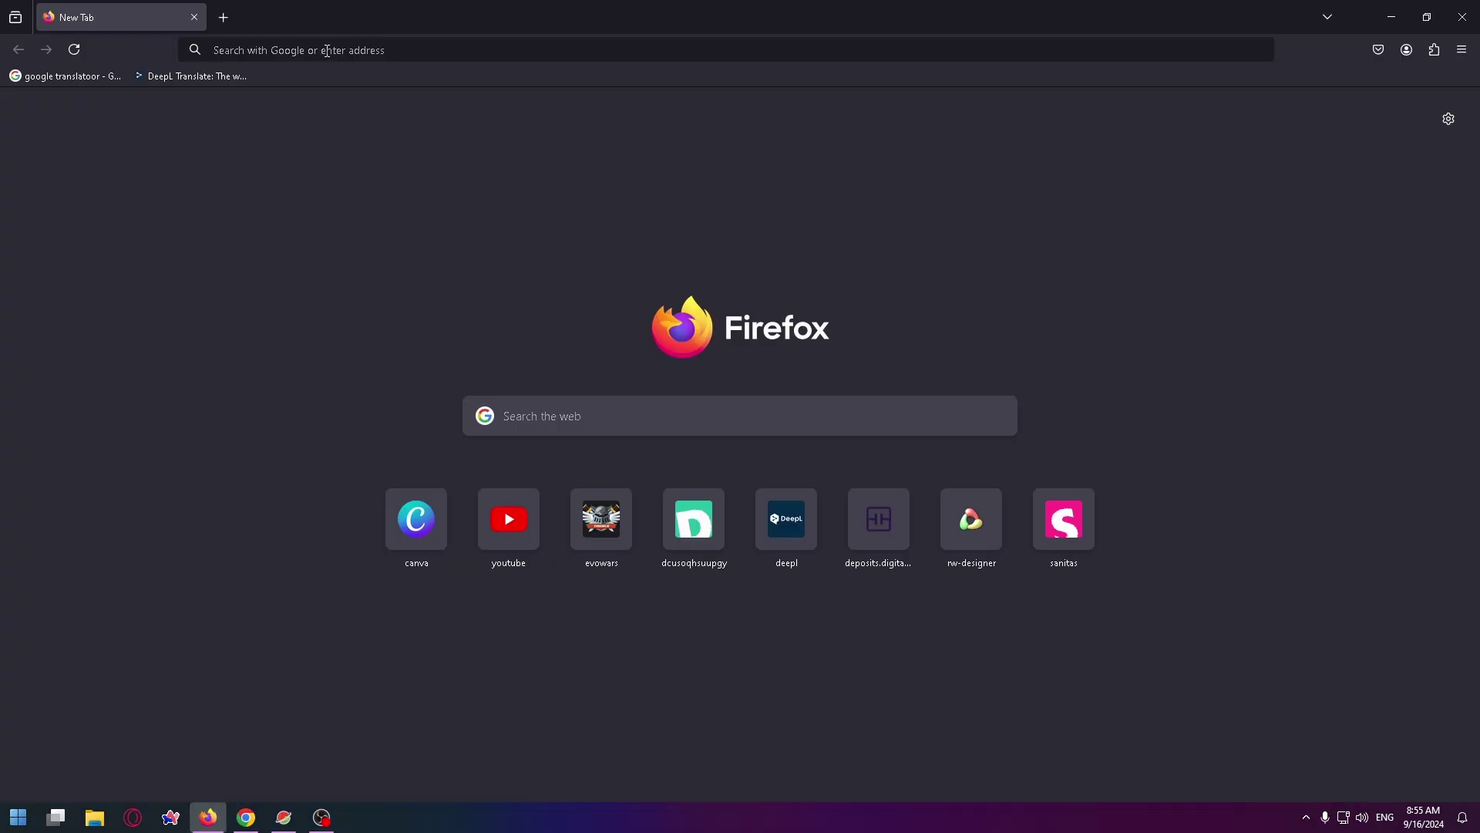
Search Google for 'MUMU EMULATOR' and open the official mumuplayer.com result.
click(327, 50)
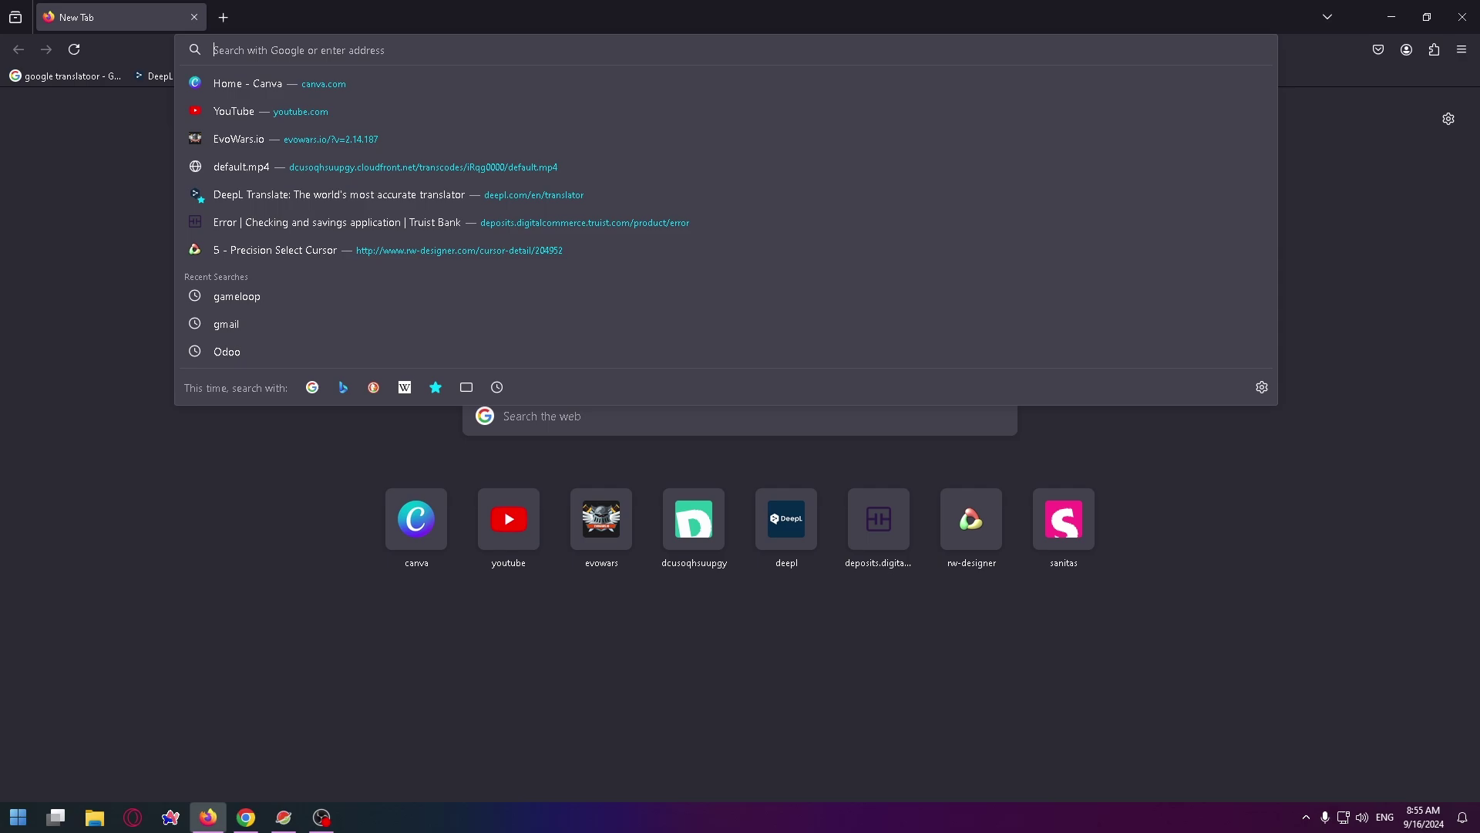
text(MUMU EMU)
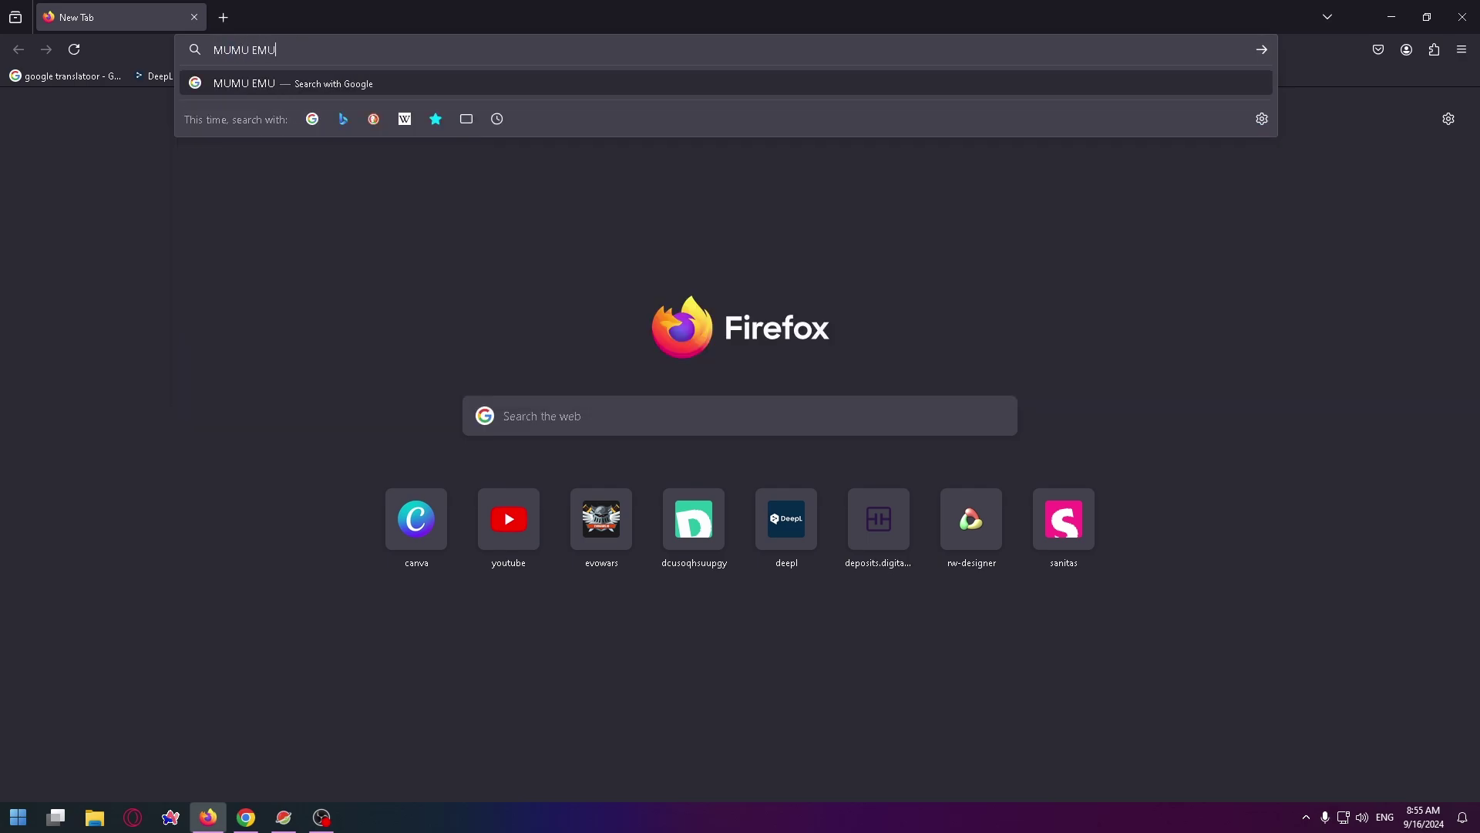
text(LATOR)
key(Return)
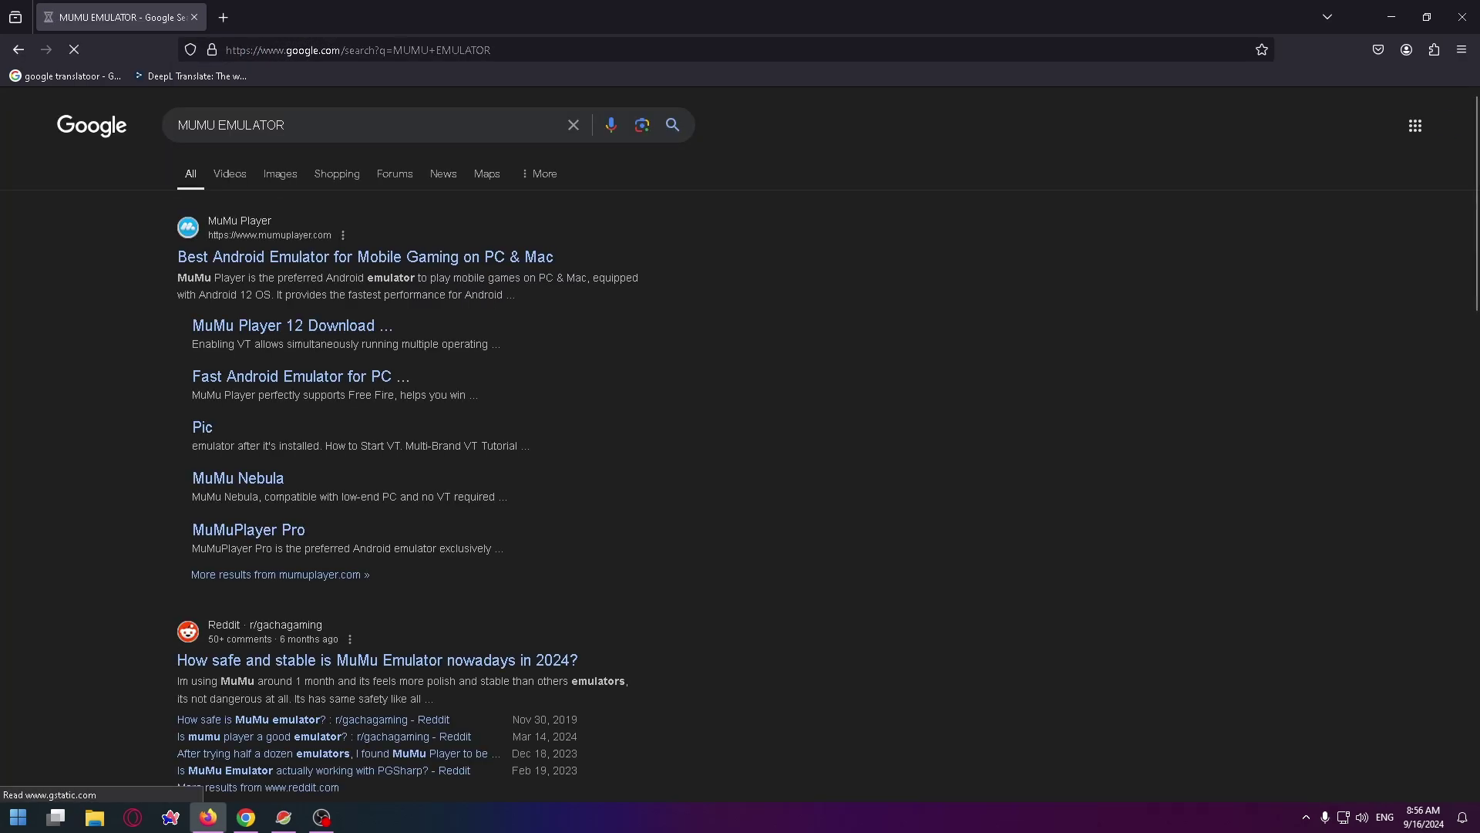
click(275, 256)
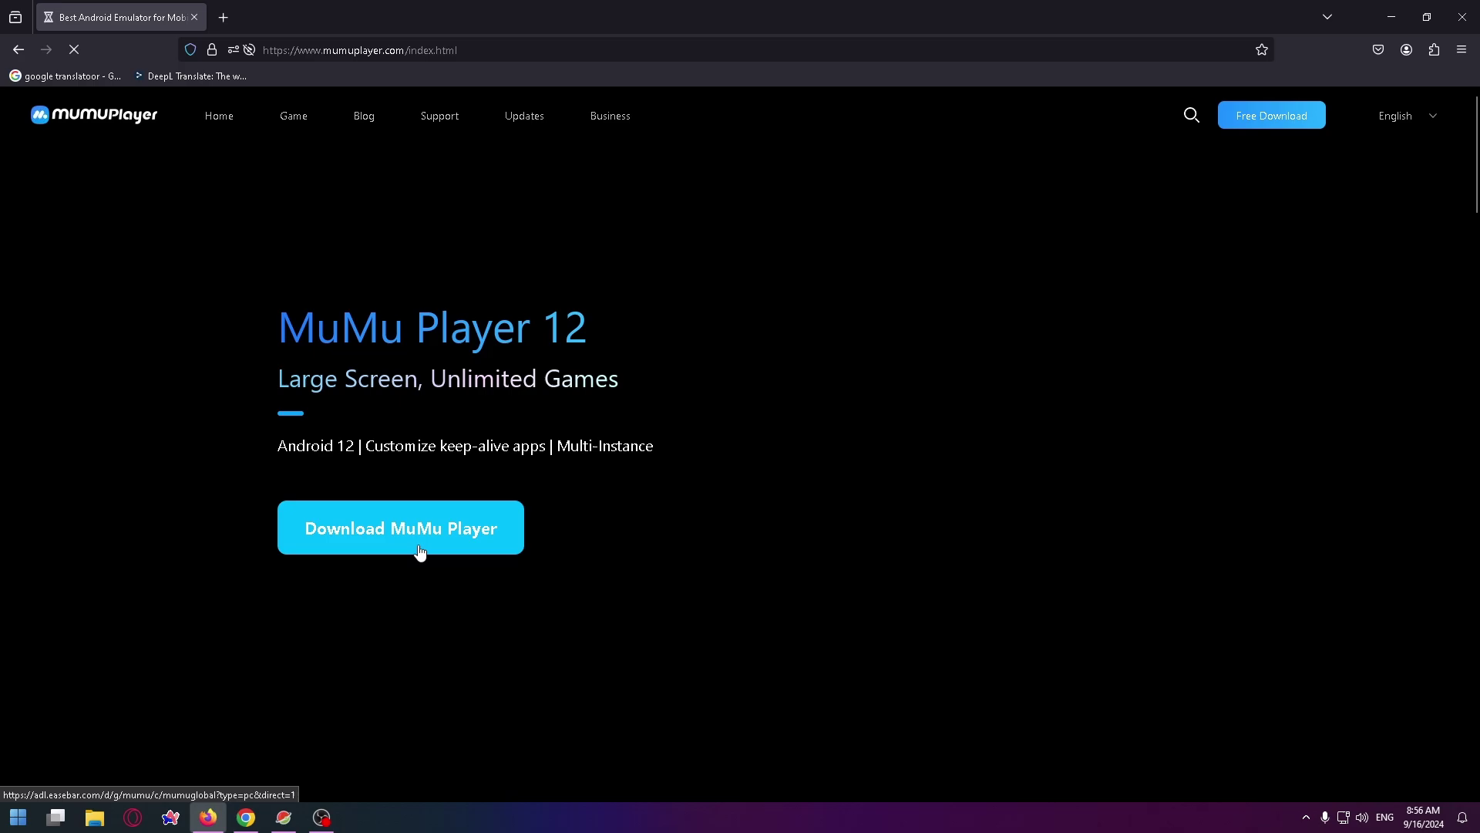
Download the MuMu Player installer, launch it, and minimize Firefox.
click(445, 533)
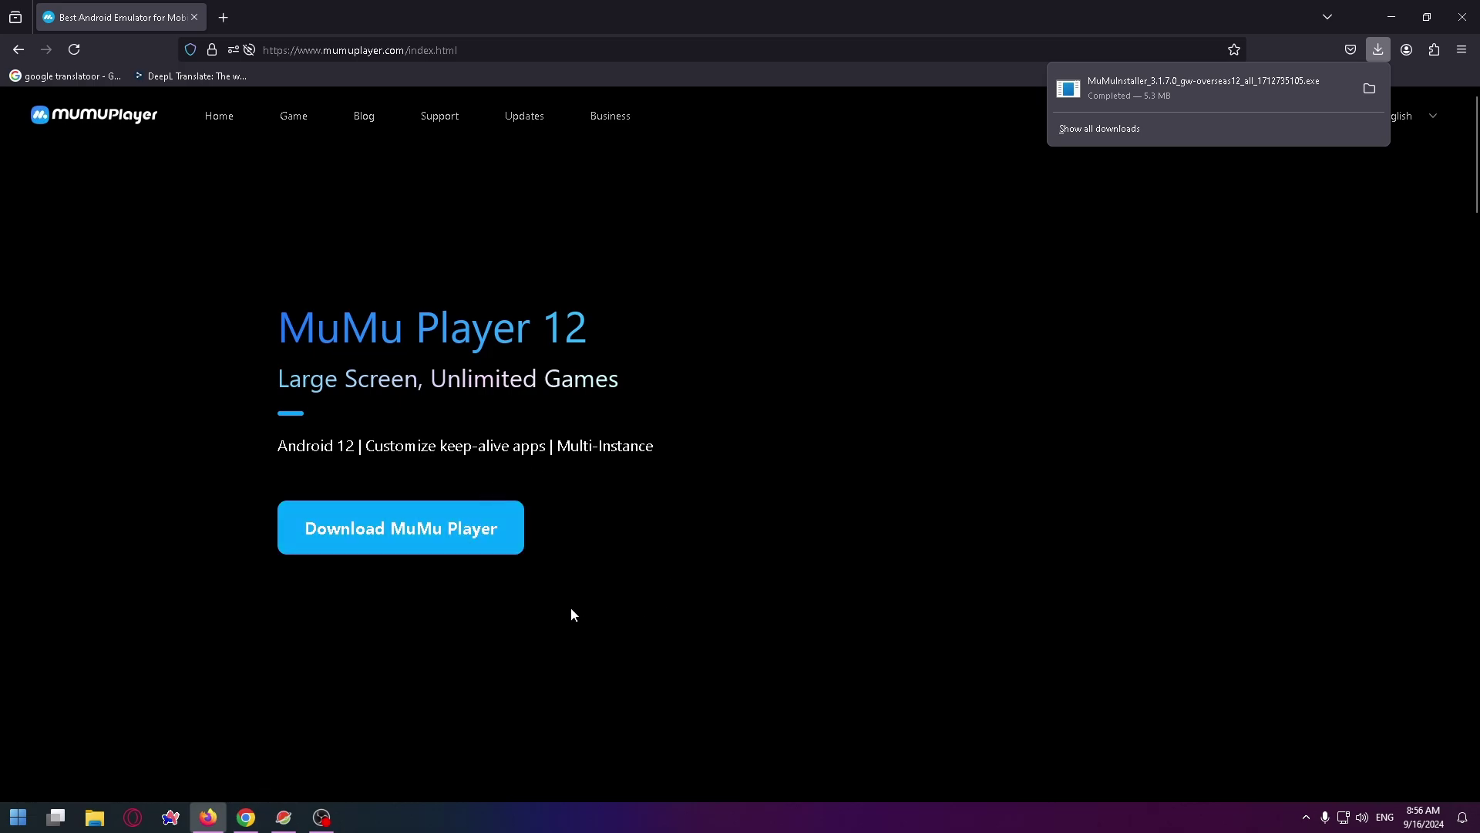
click(1219, 82)
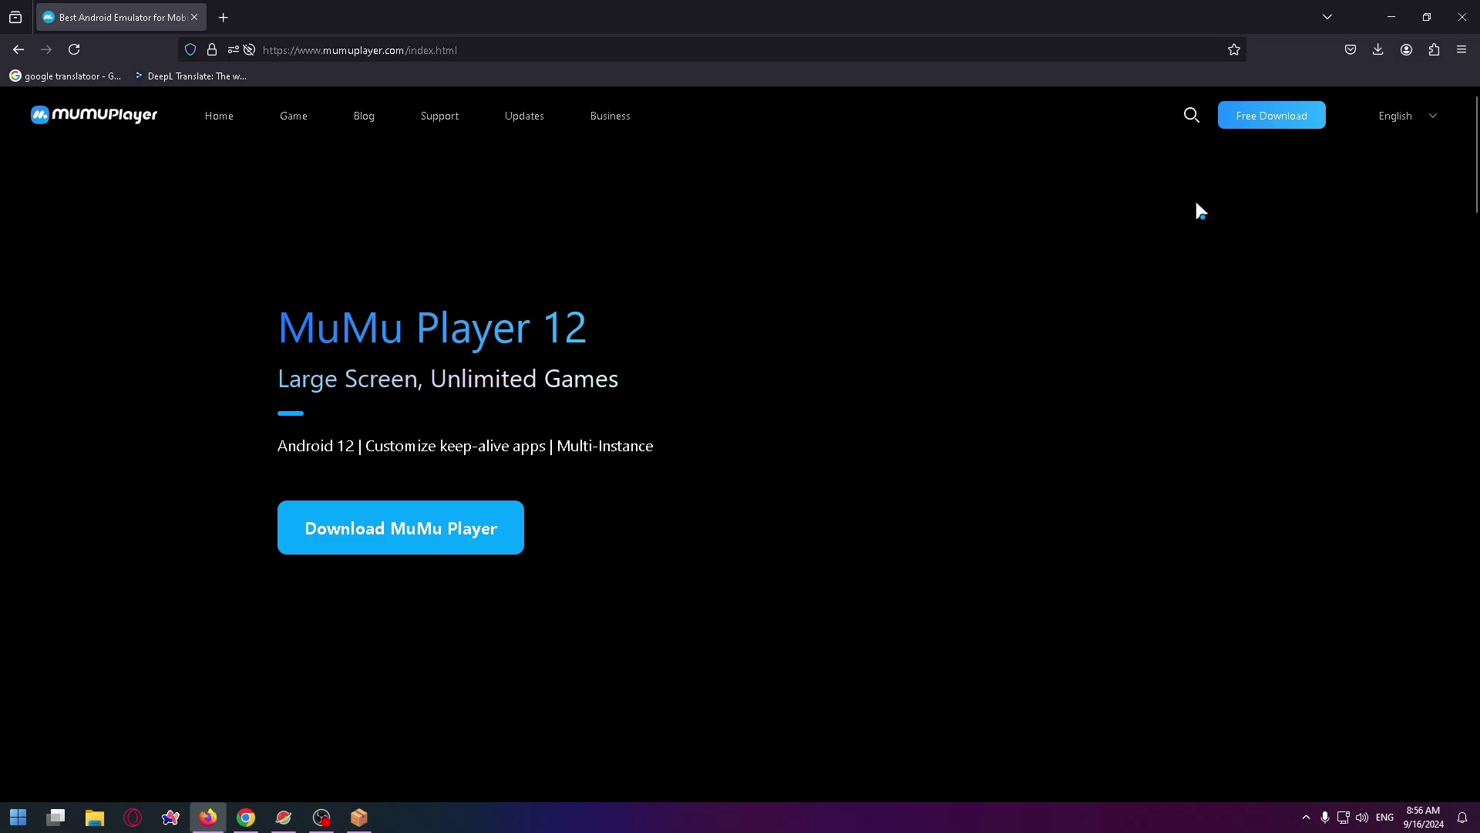
click(1391, 16)
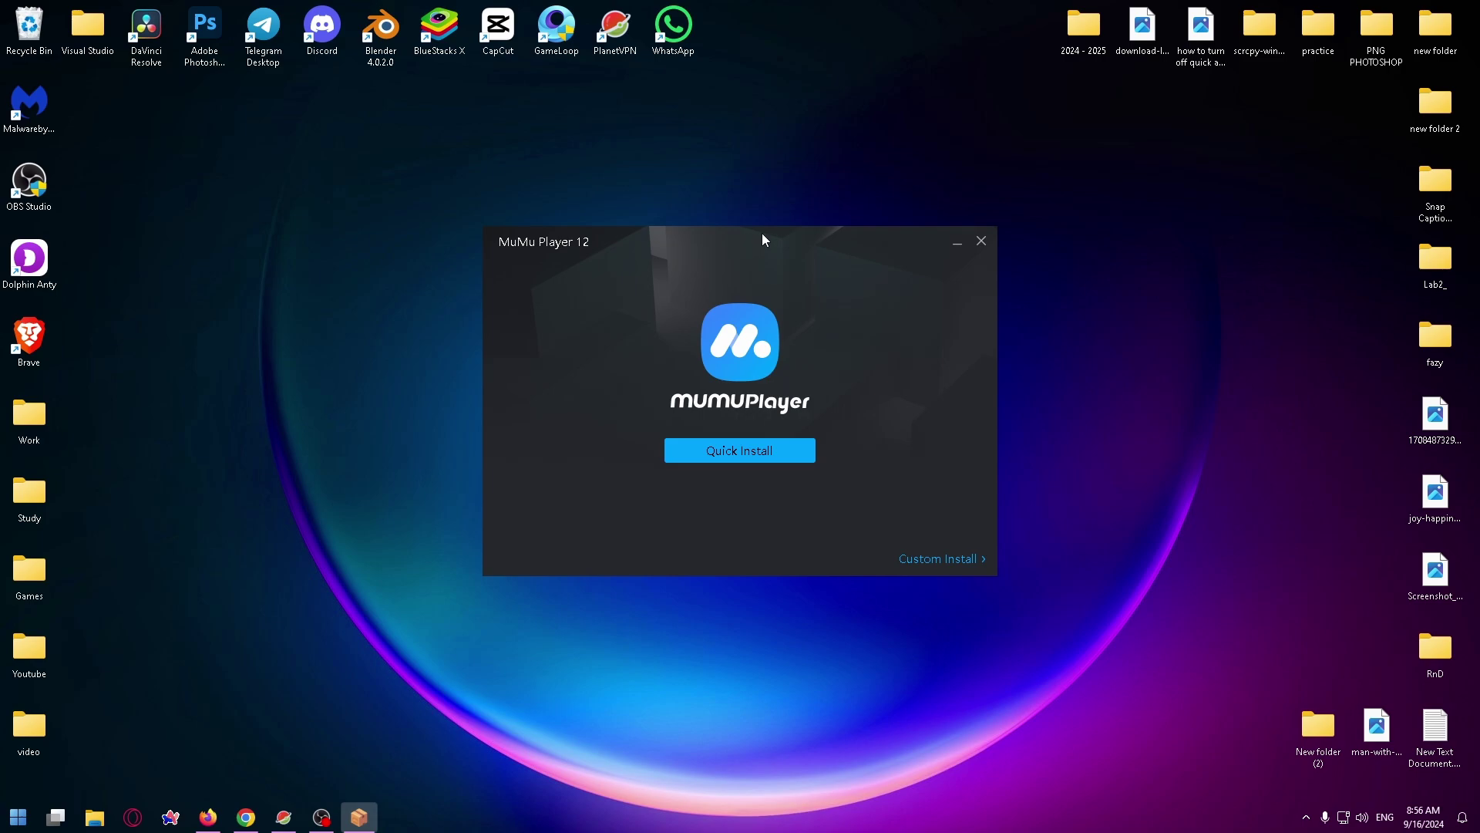
Install MuMu Player 12 via Custom Install, keeping the default Netease Program Files path.
click(940, 559)
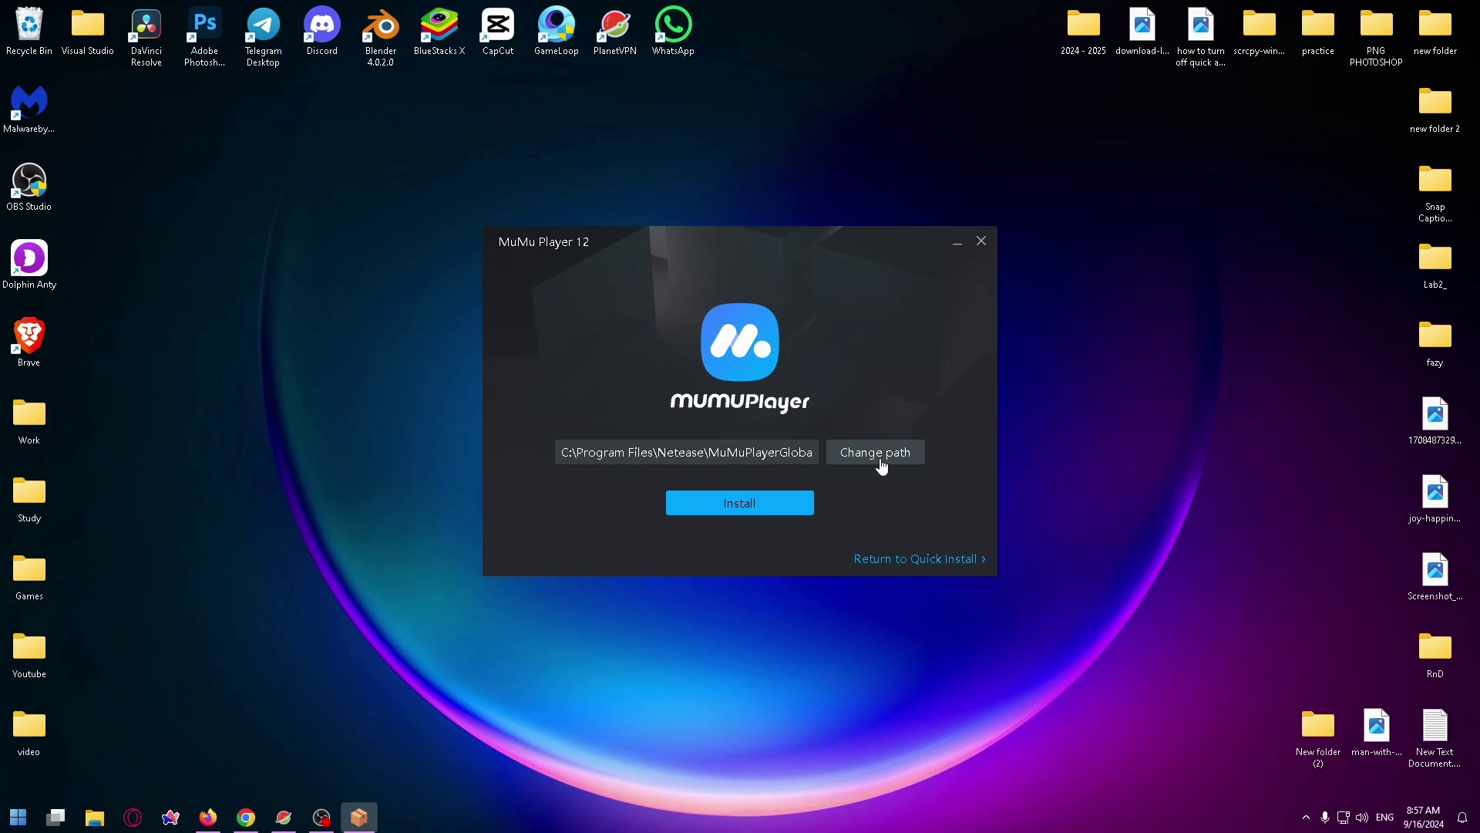
click(762, 502)
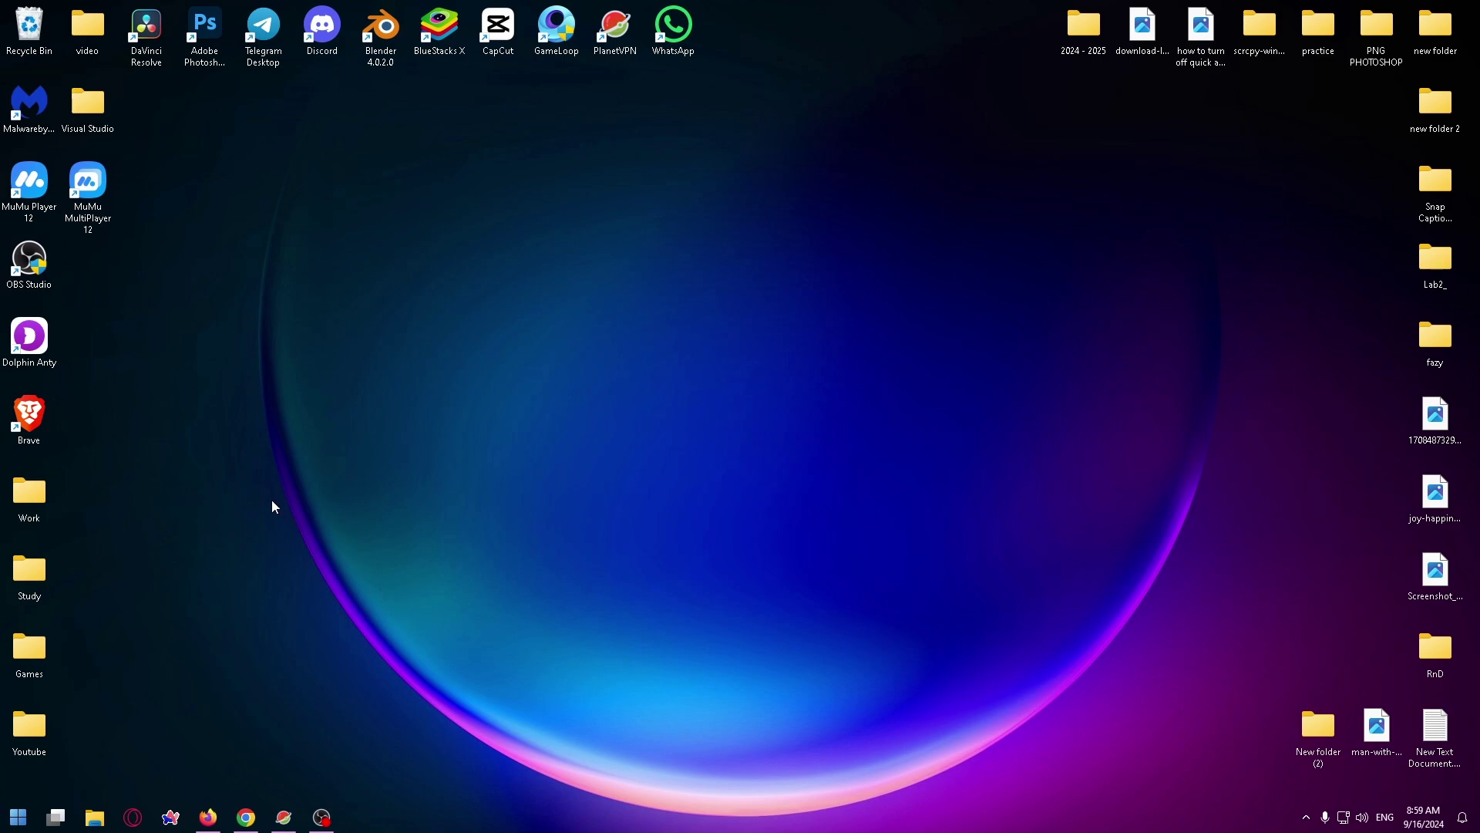
Reposition the MuMu Player 12 desktop shortcut and launch the emulator from it.
drag(29, 188, 91, 272)
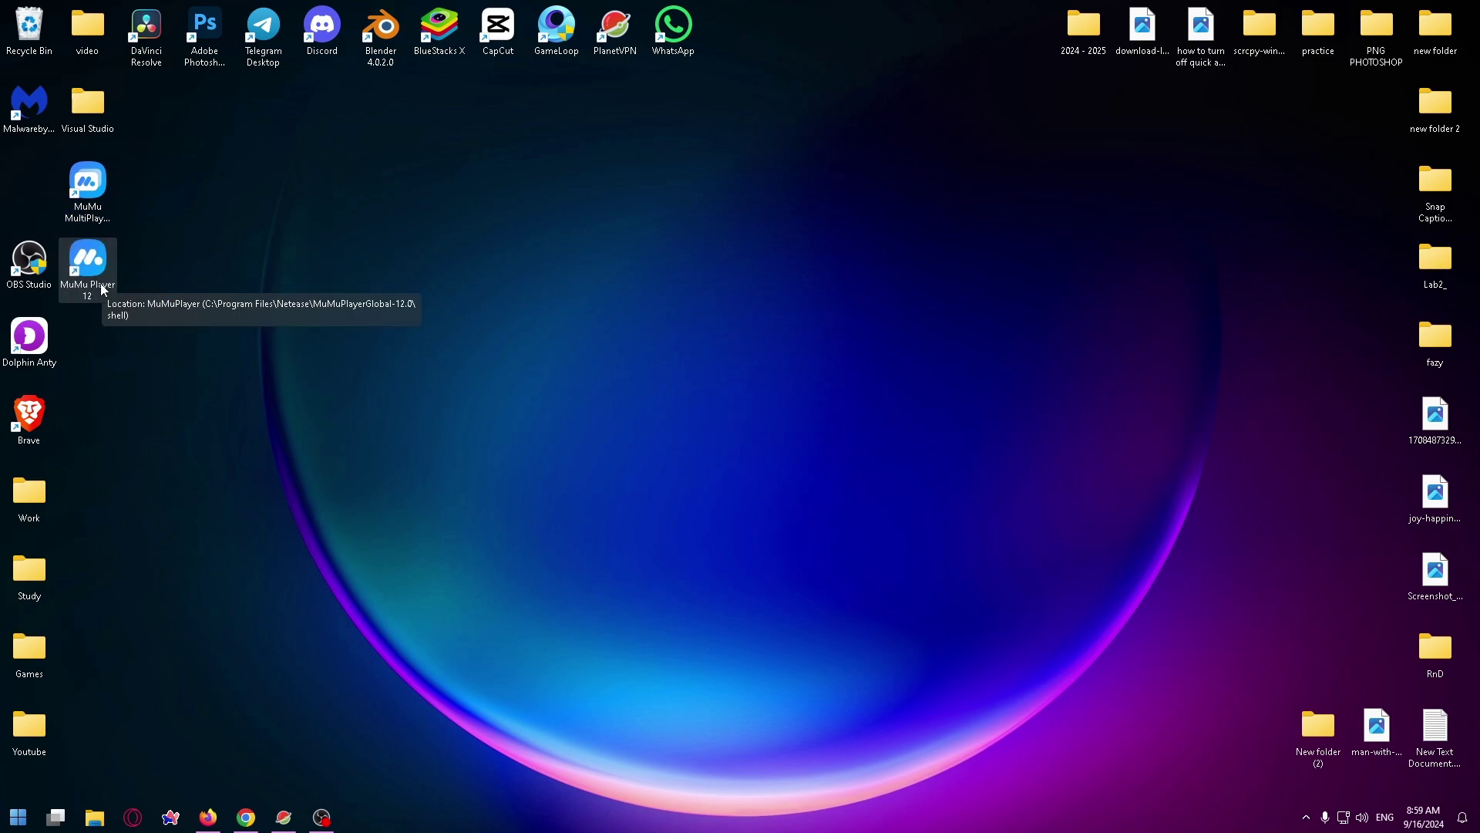
double_click(88, 269)
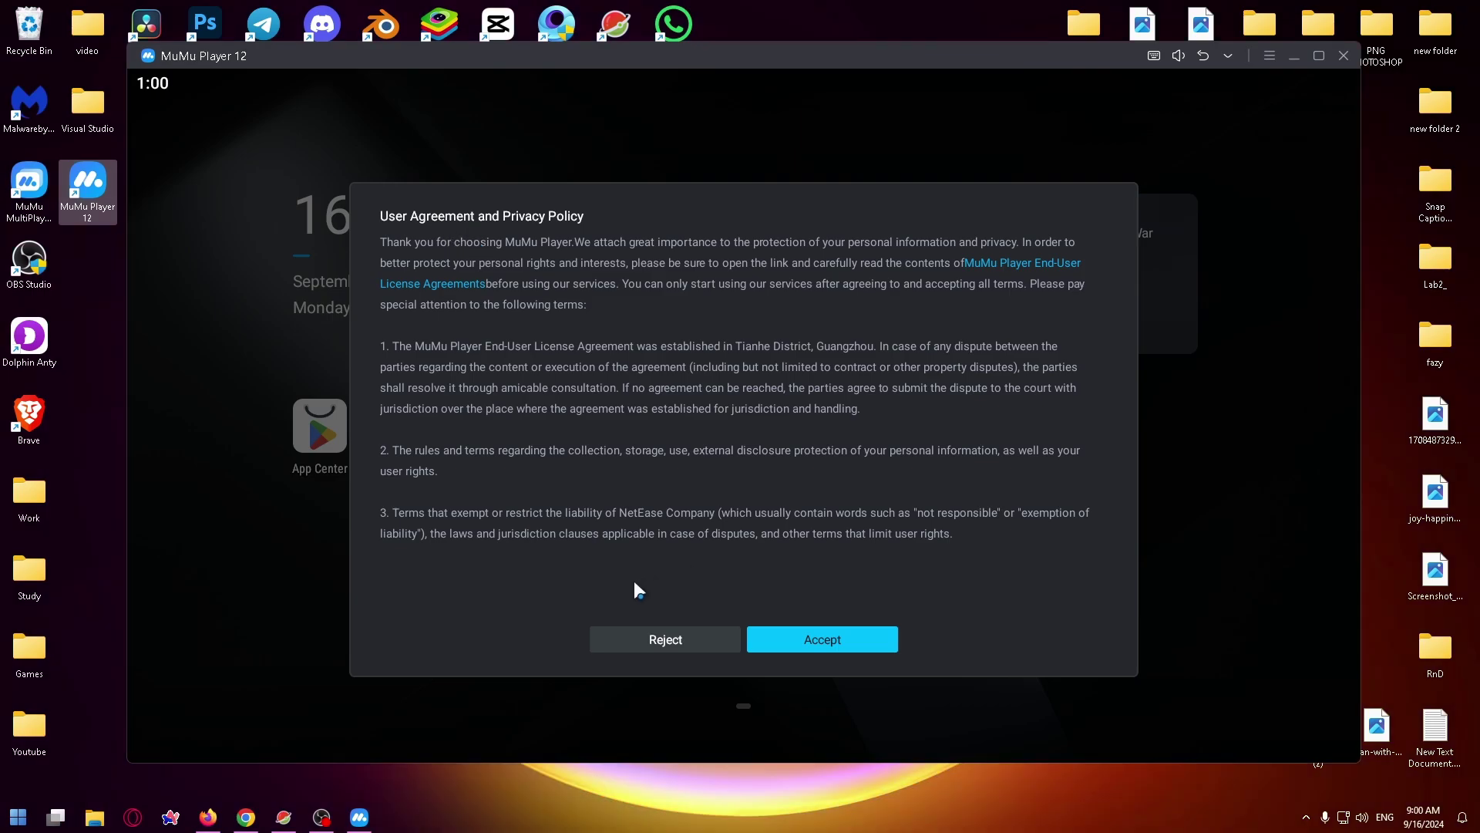
Accept the user agreement, look through the System Application and Tools folders, then launch Play Store.
click(856, 638)
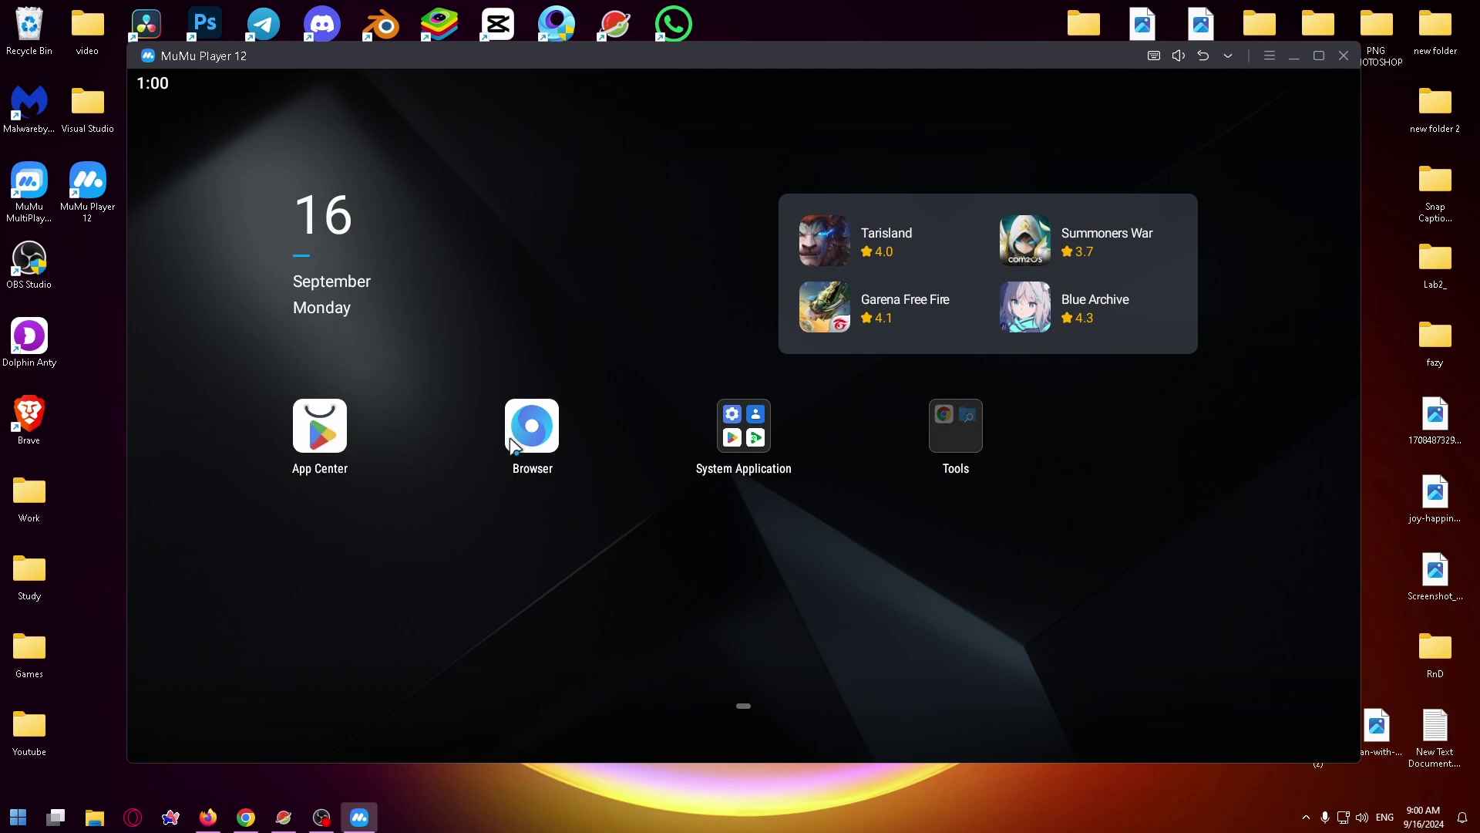
click(743, 427)
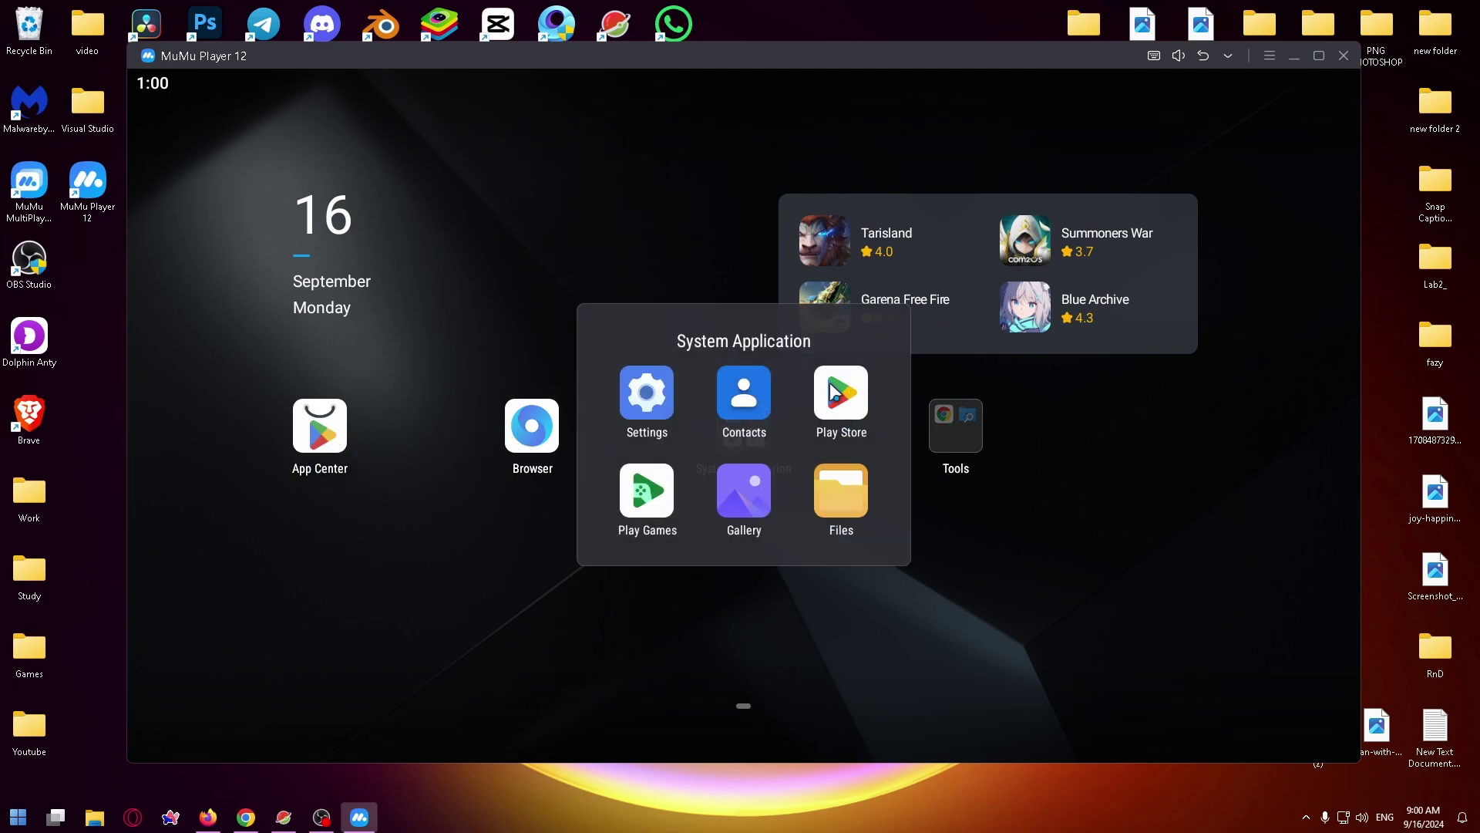
click(1023, 545)
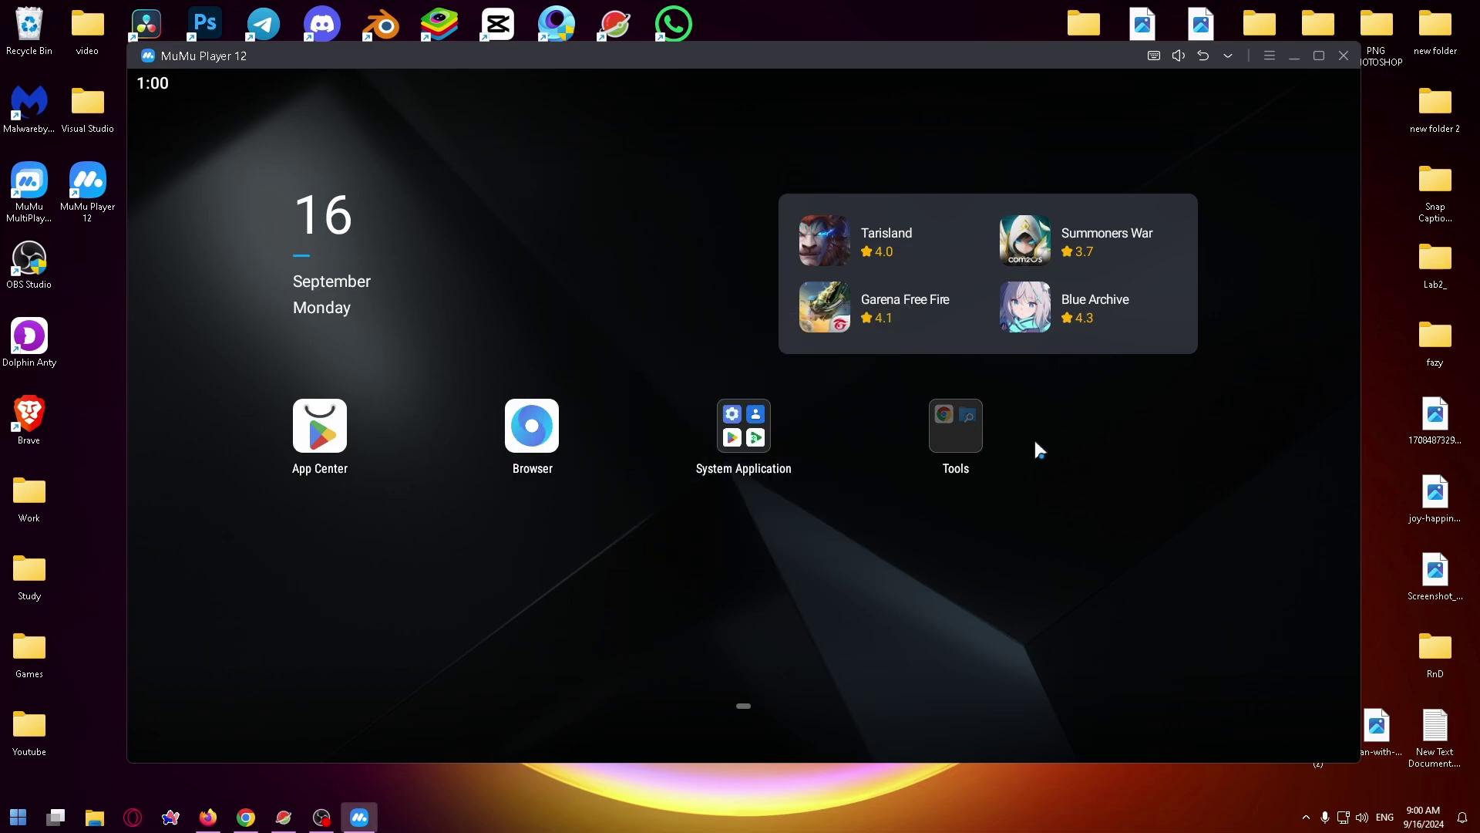
click(939, 427)
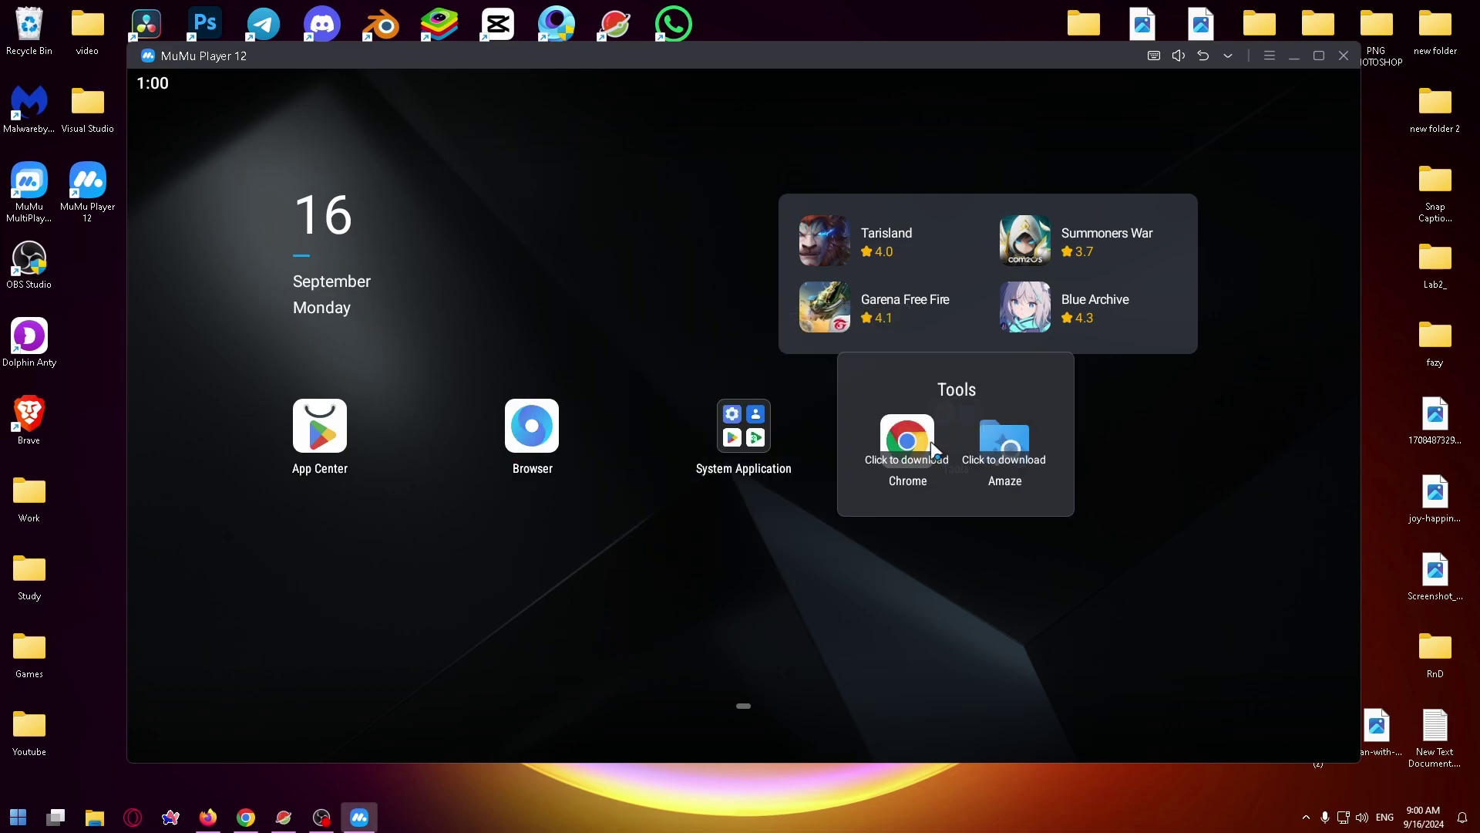
click(873, 555)
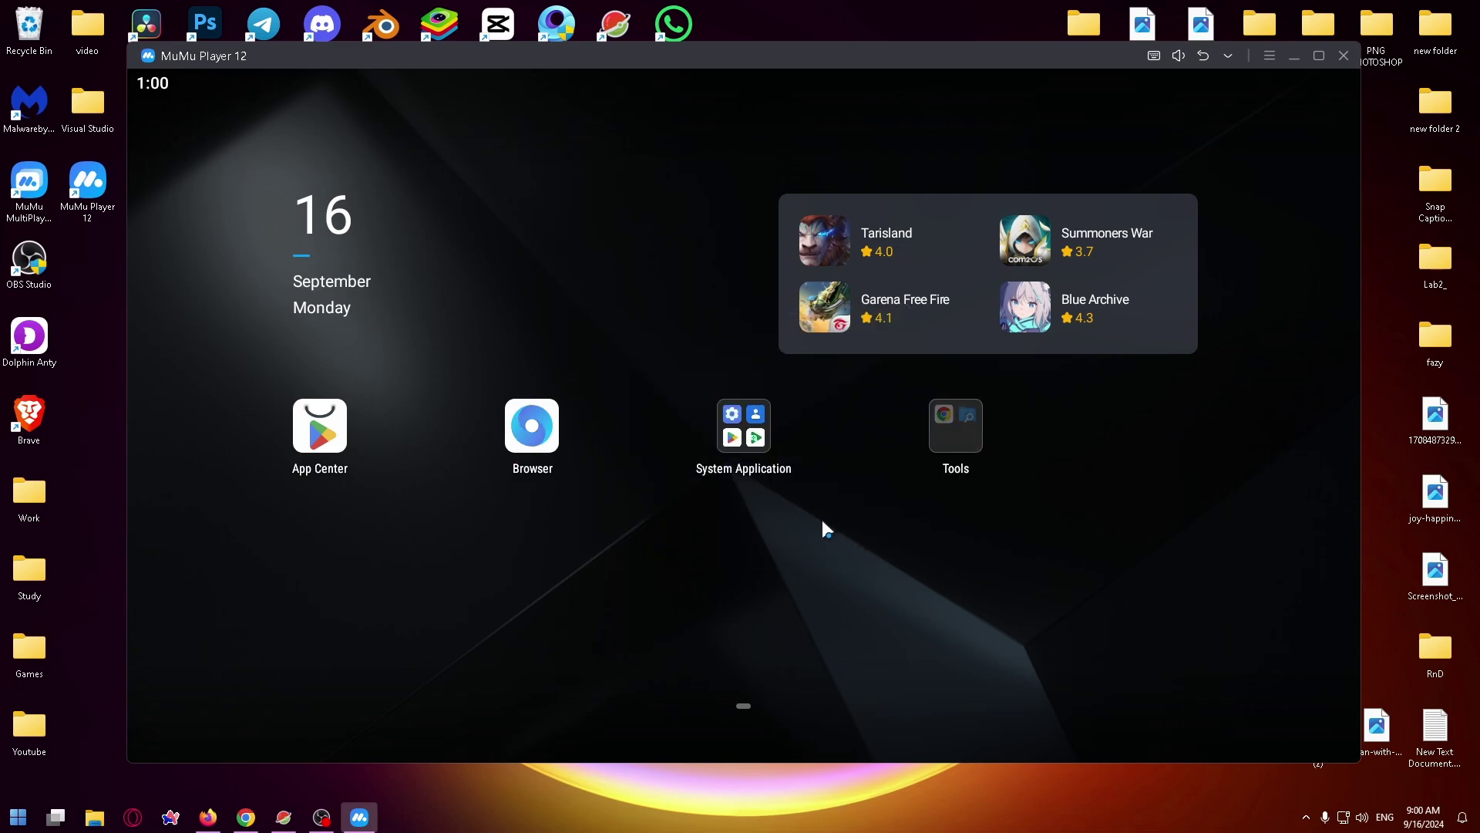
click(747, 446)
click(832, 403)
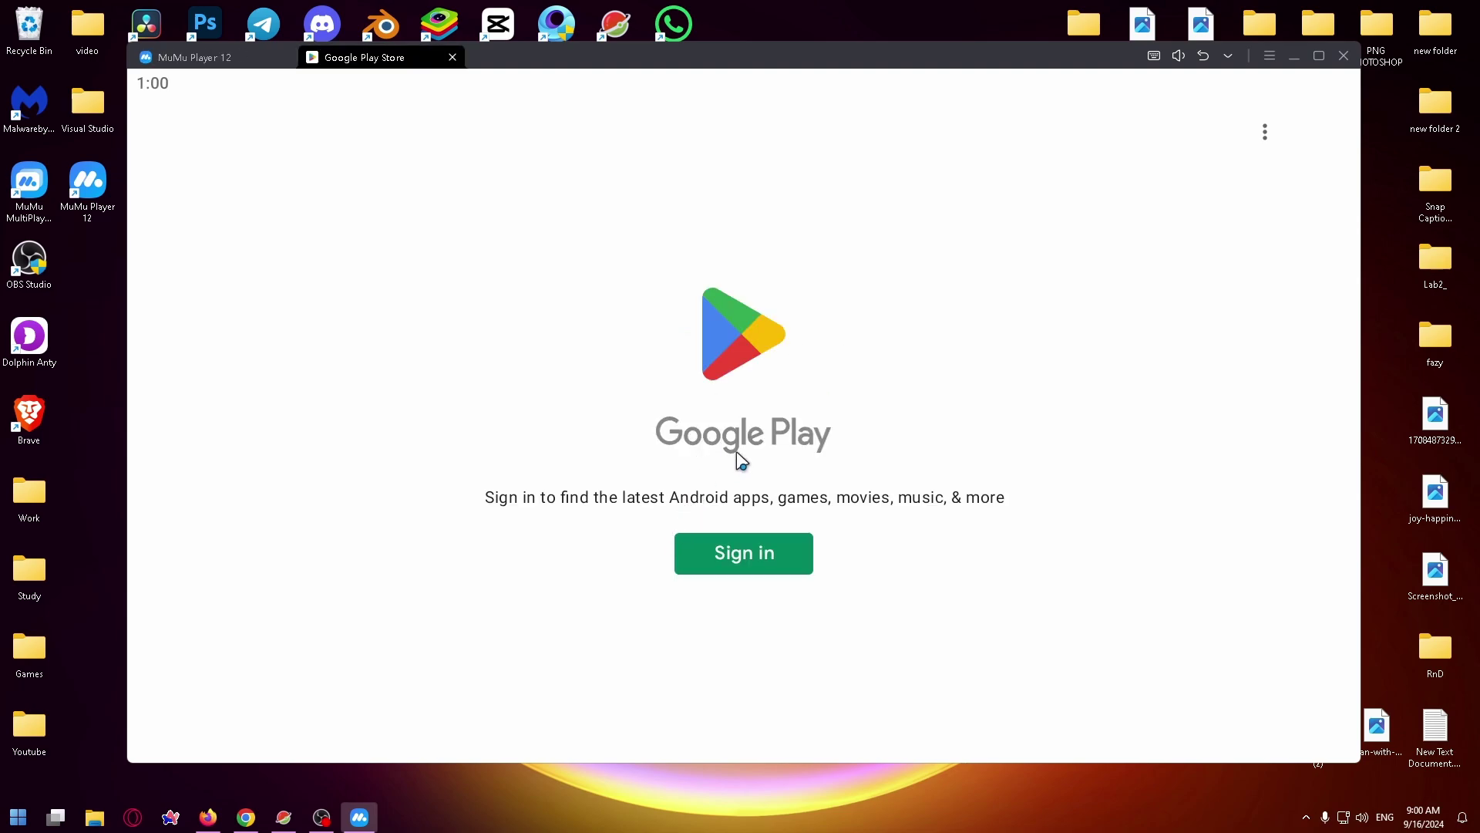
Begin Google Play sign-in, then open the home screen's System Application folder.
click(739, 552)
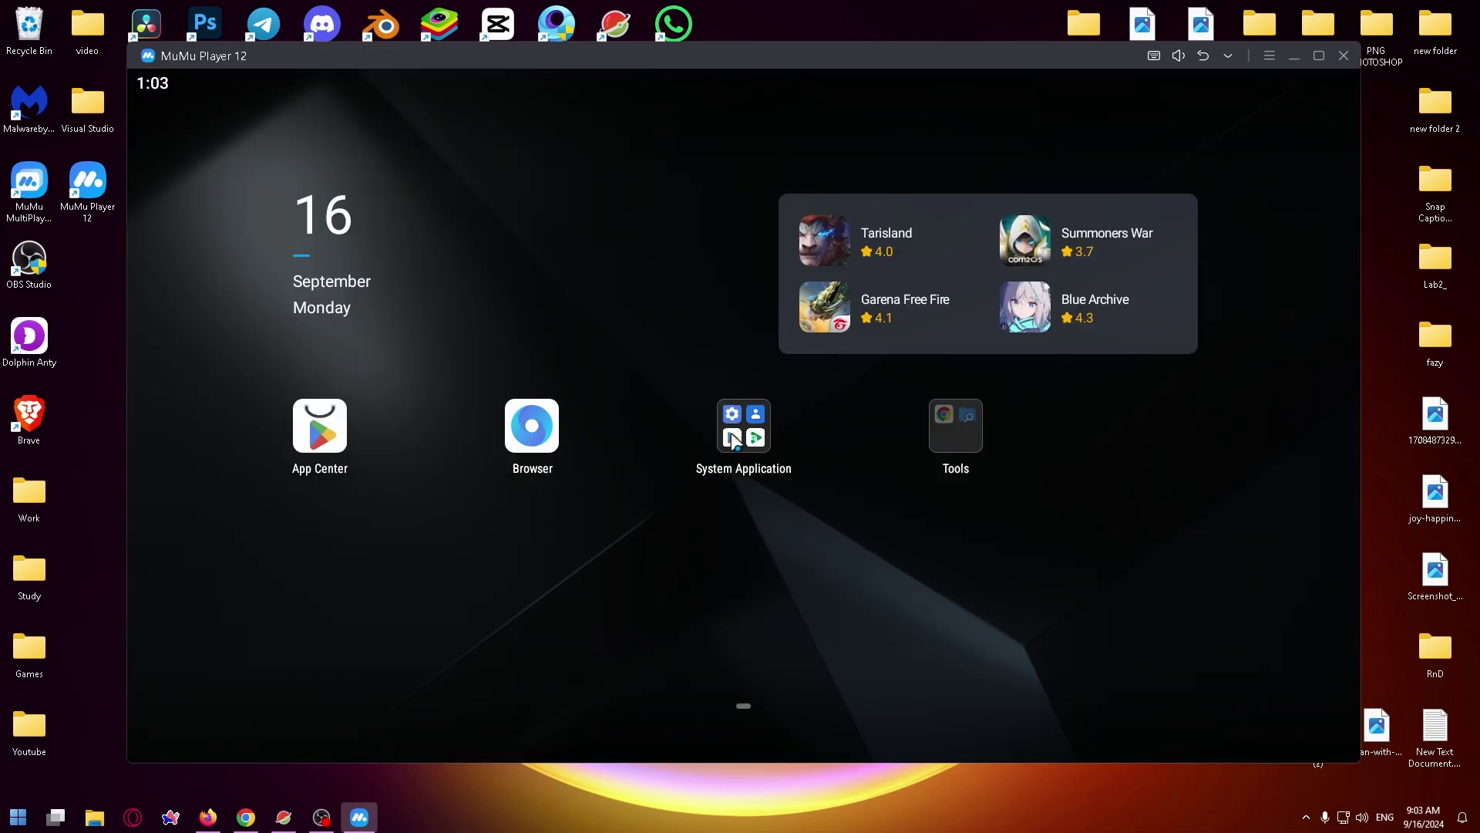
click(731, 432)
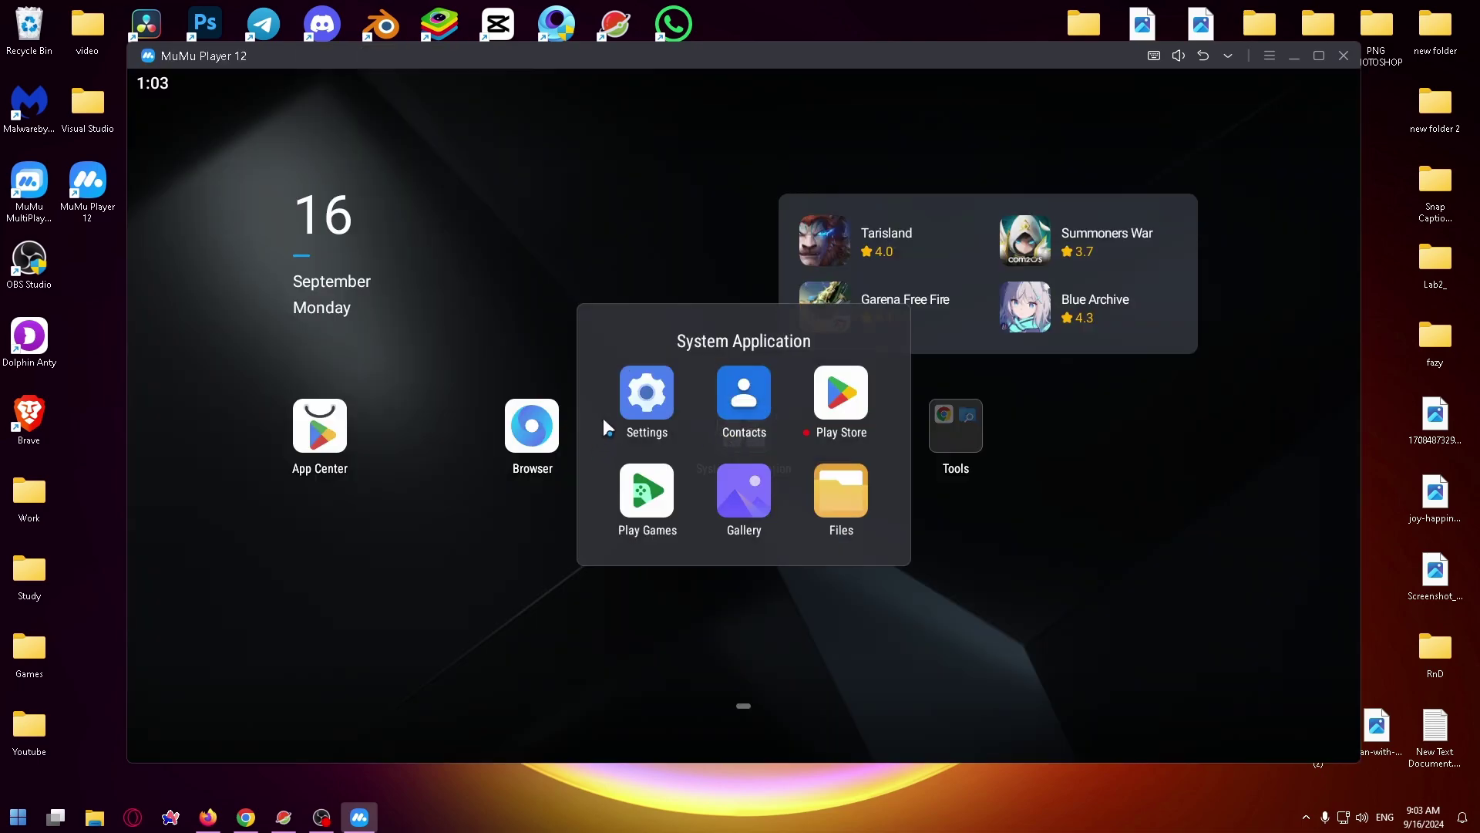
Install Roblox from the Play Store Games top charts, then return to the emulator home.
click(831, 405)
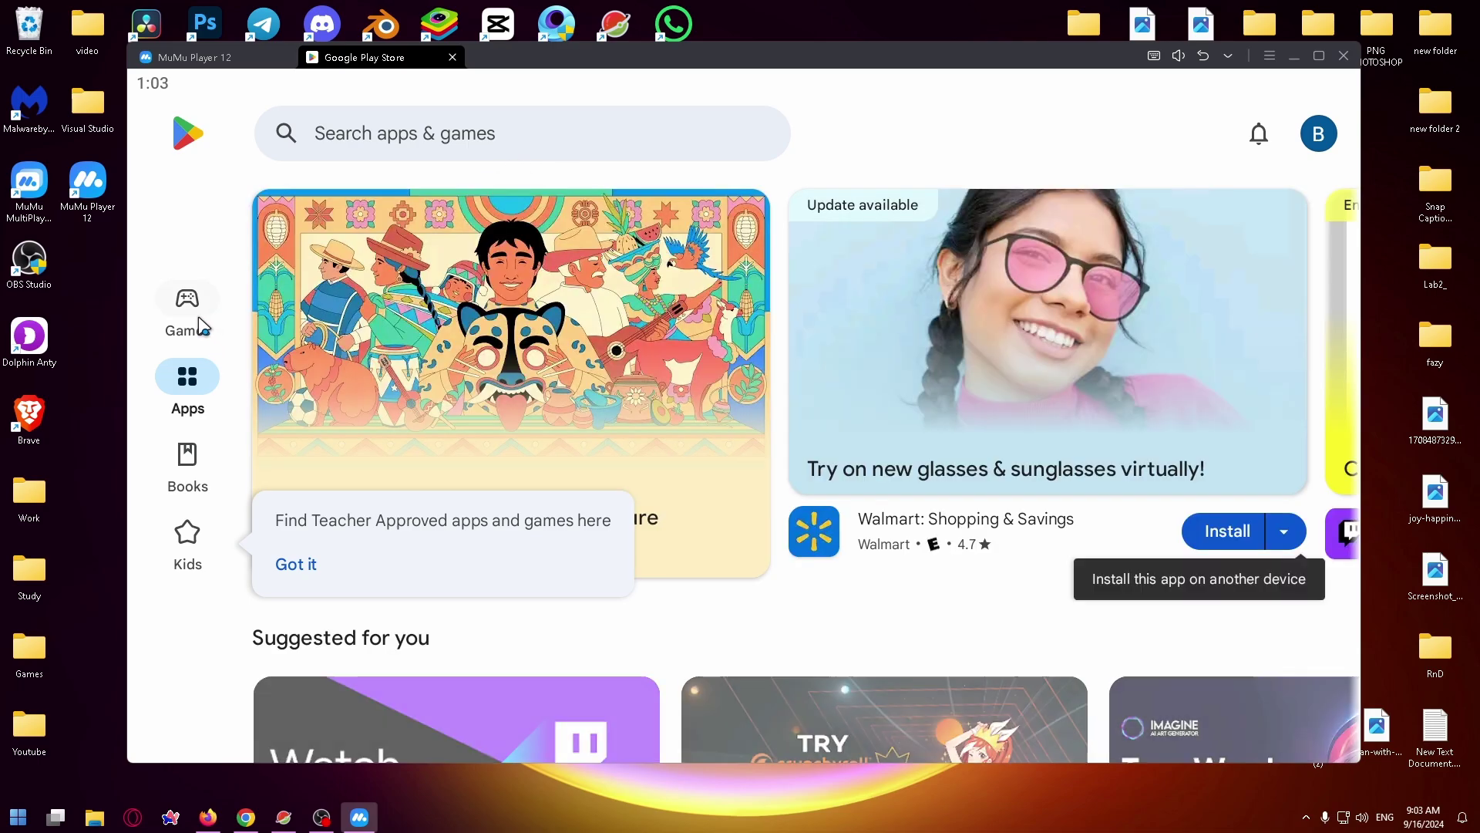
click(195, 322)
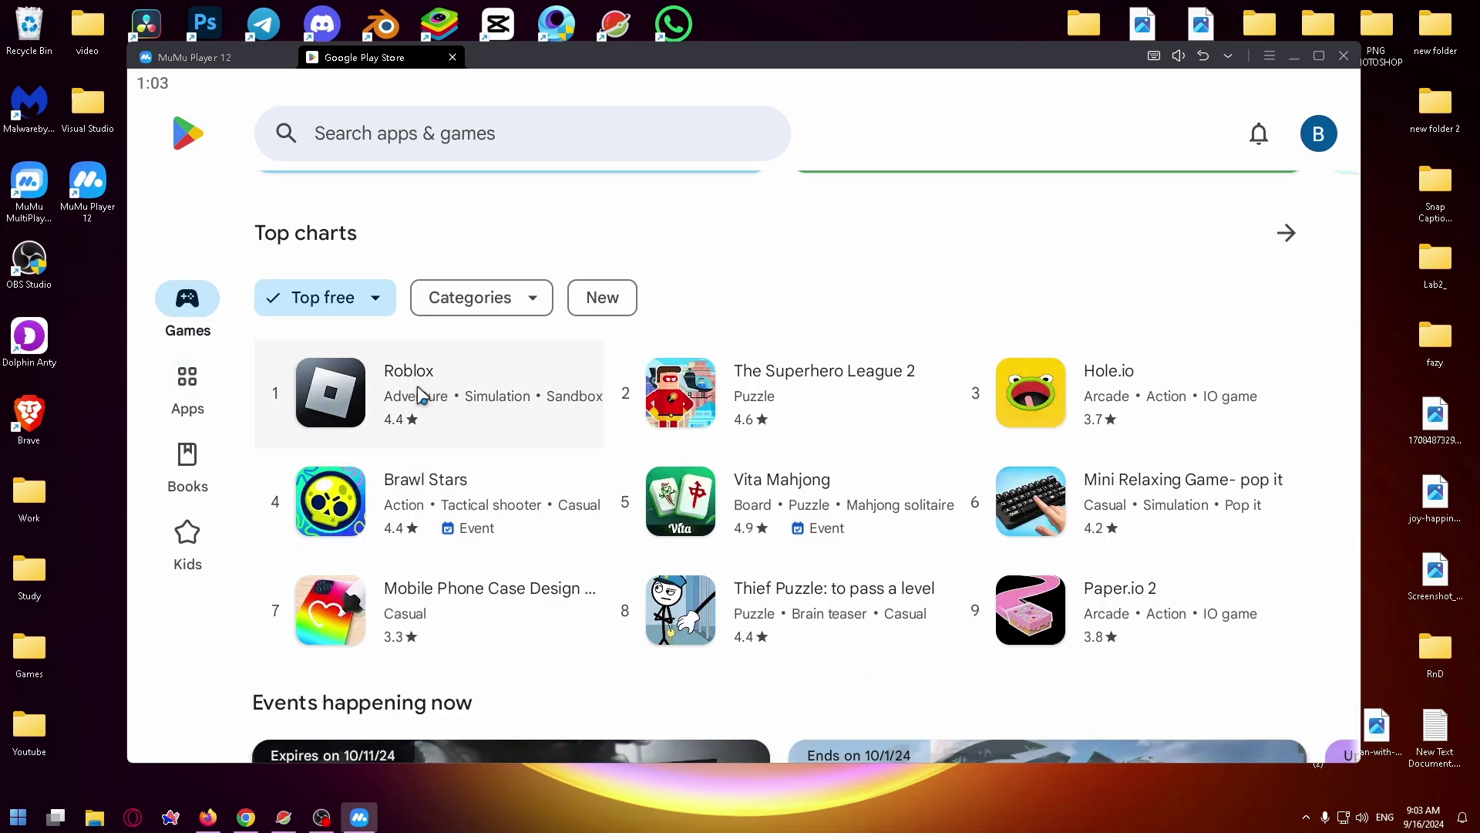
click(425, 394)
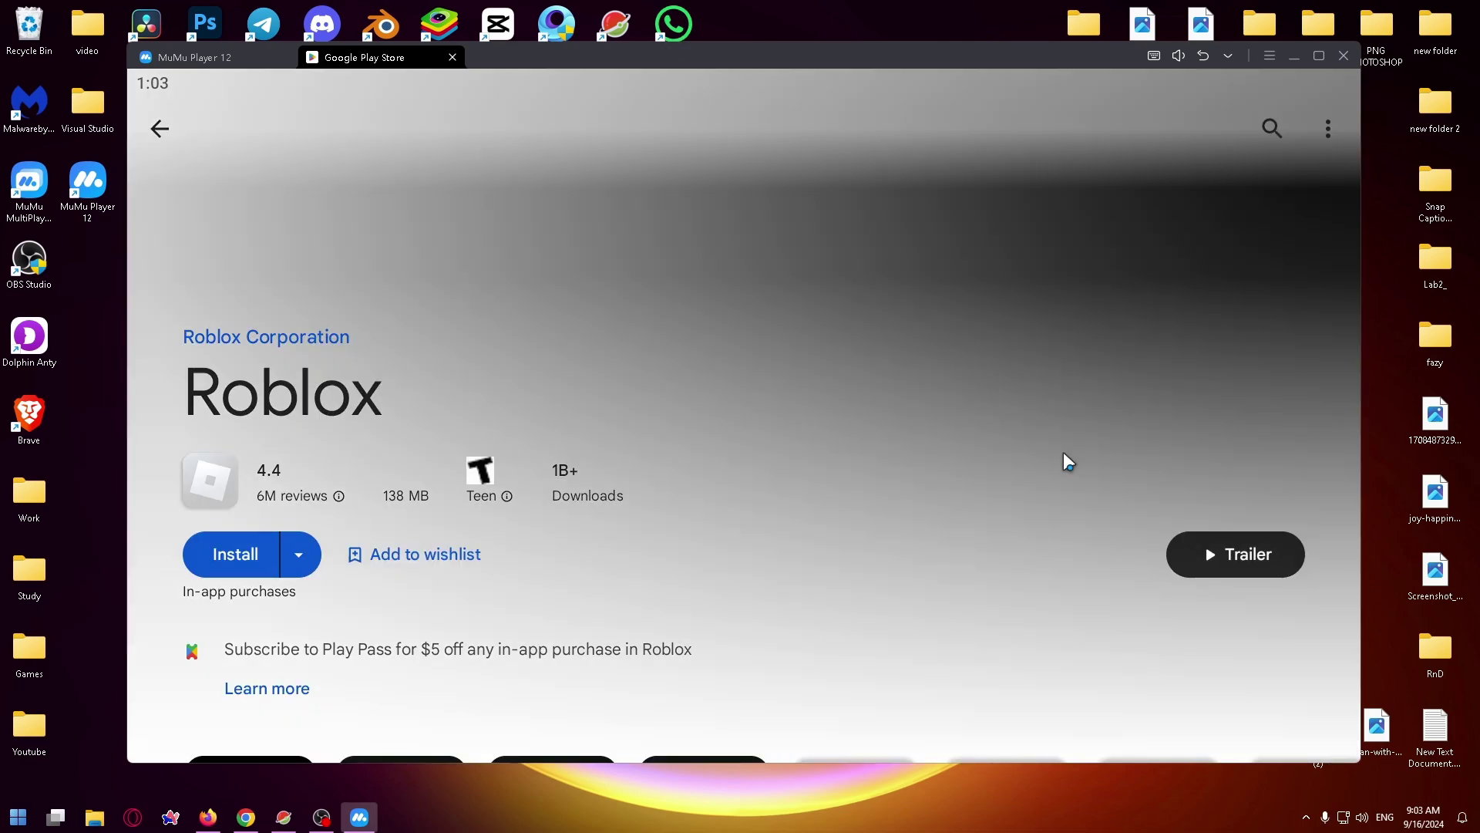
click(243, 558)
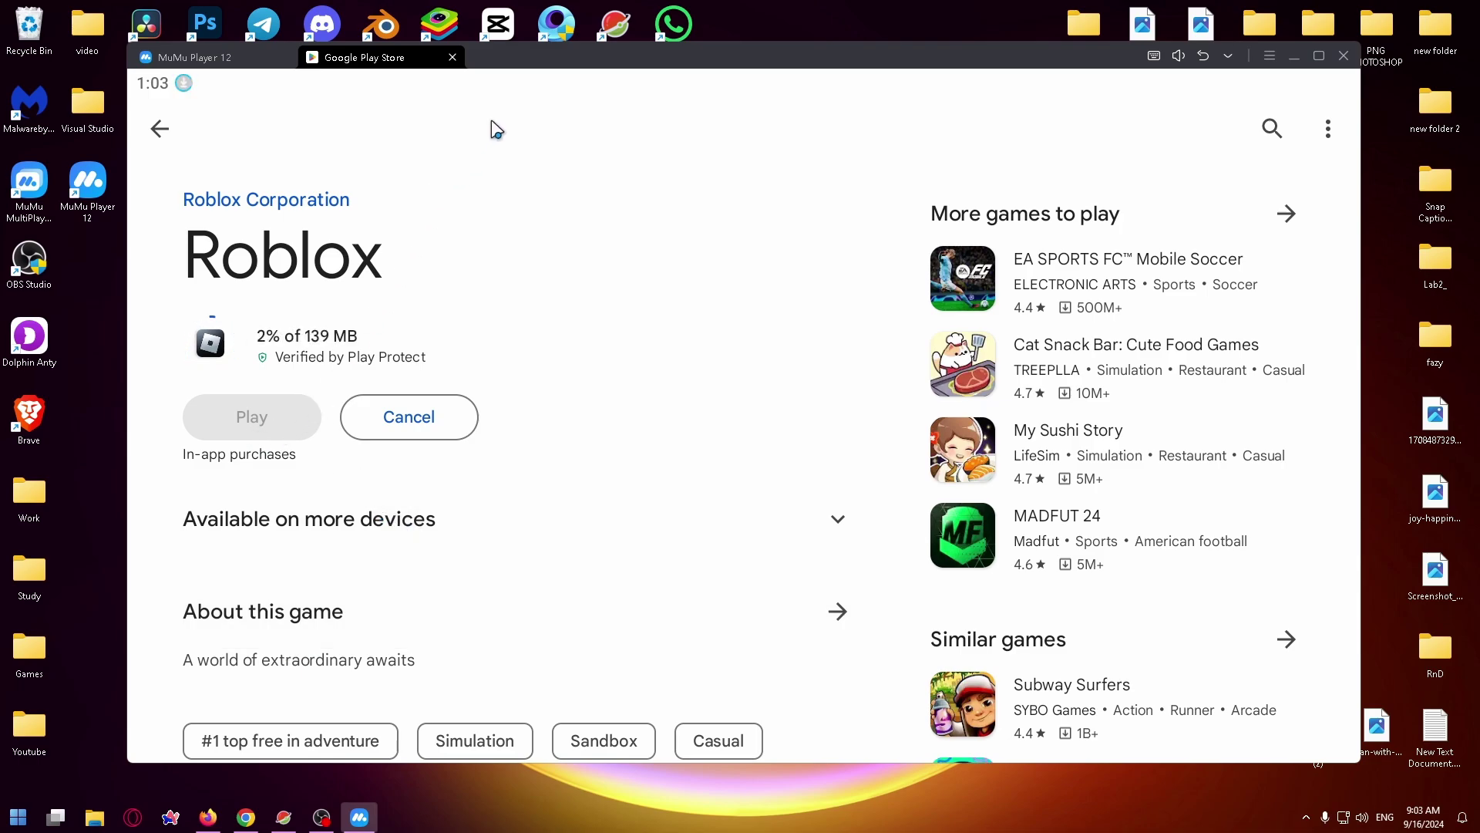
click(193, 57)
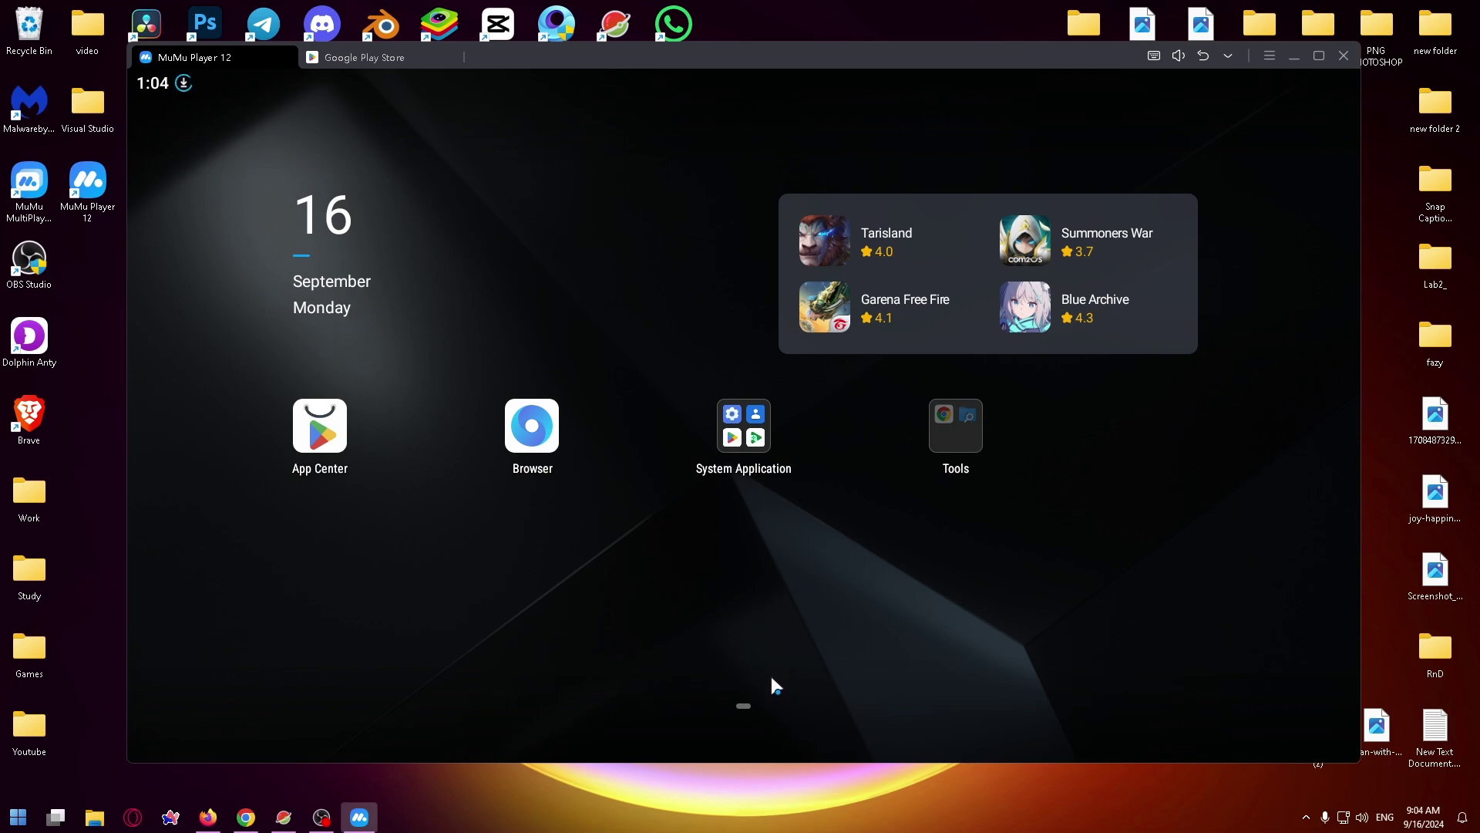
Launch Android Settings from the System Application folder, then return to the emulator home screen.
click(755, 452)
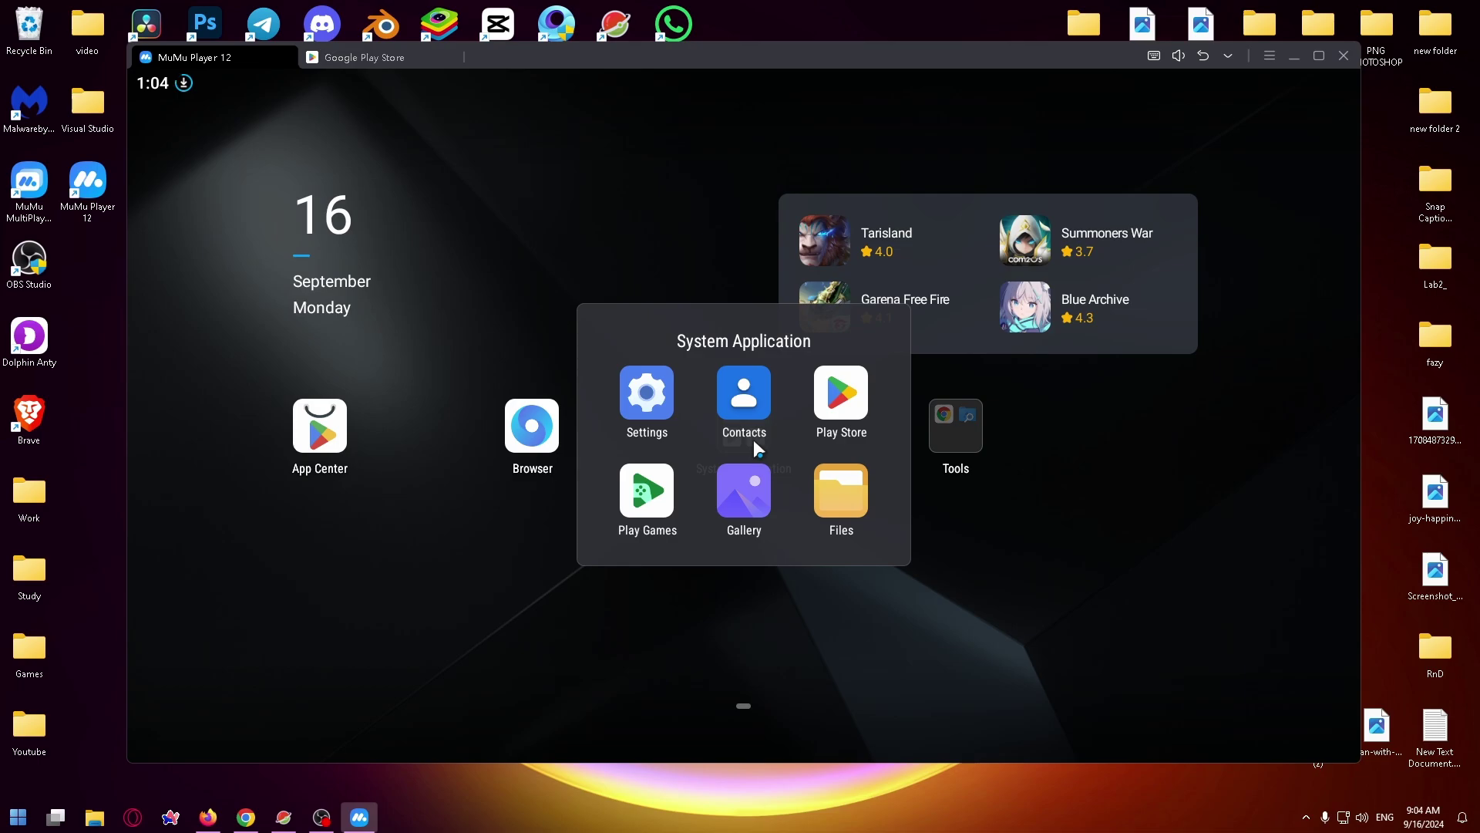
click(645, 402)
scroll(467, 278, down, 1)
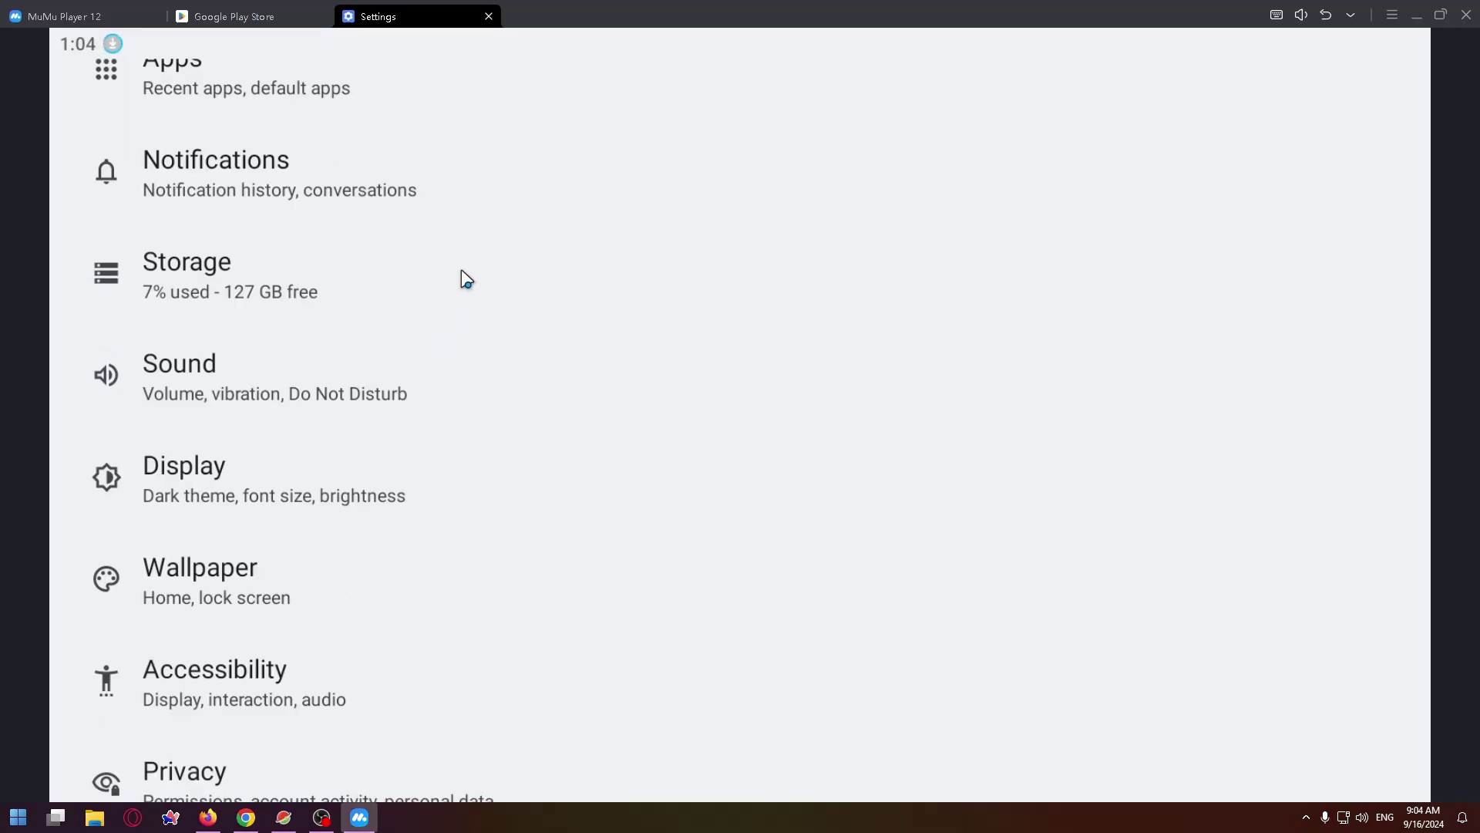
scroll(466, 279, down, 2)
scroll(544, 225, down, 1)
scroll(722, 484, down, 1)
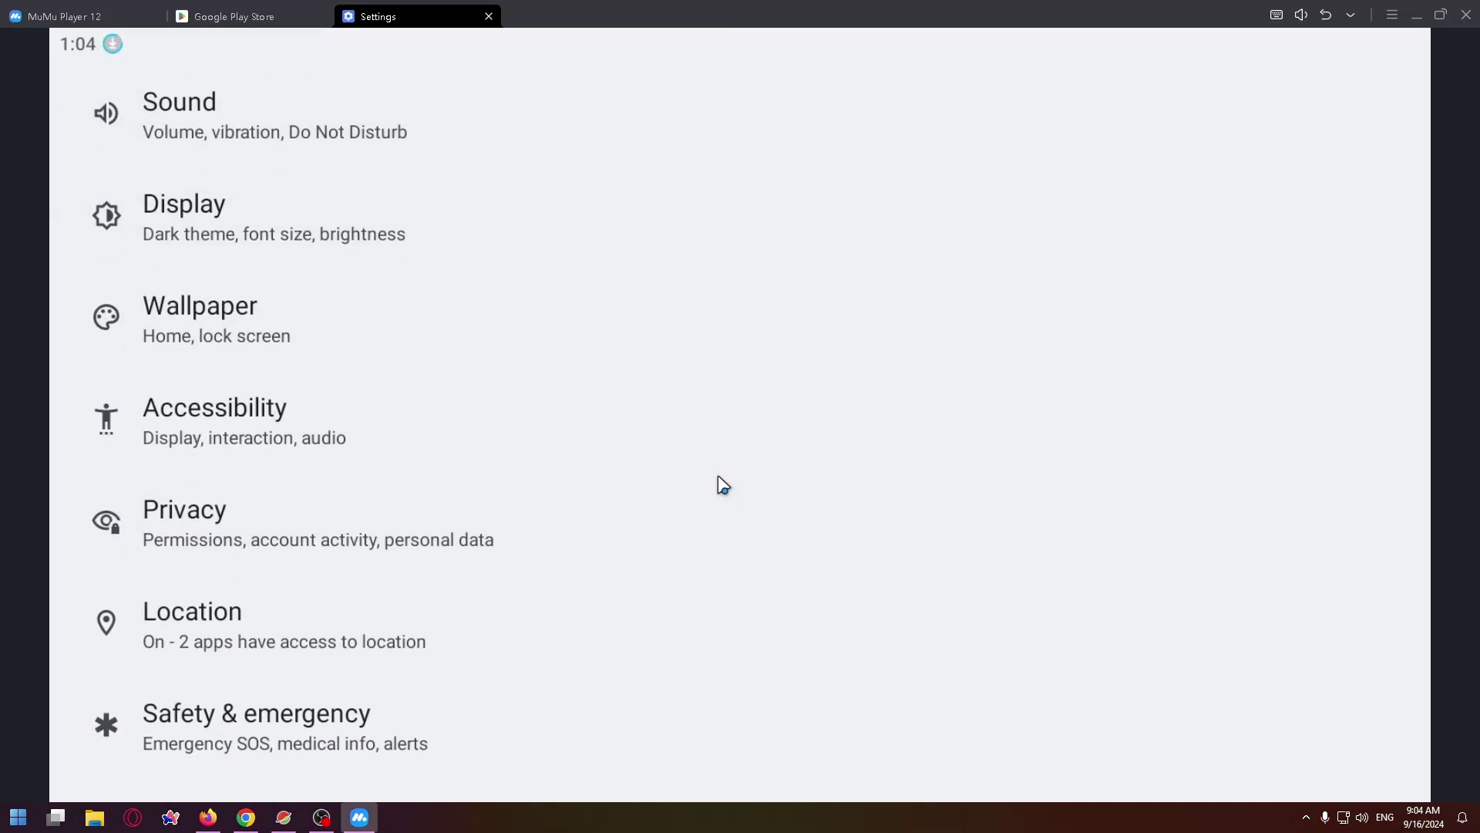
scroll(724, 484, down, 1)
scroll(722, 463, down, 1)
scroll(726, 370, down, 1)
scroll(727, 271, down, 1)
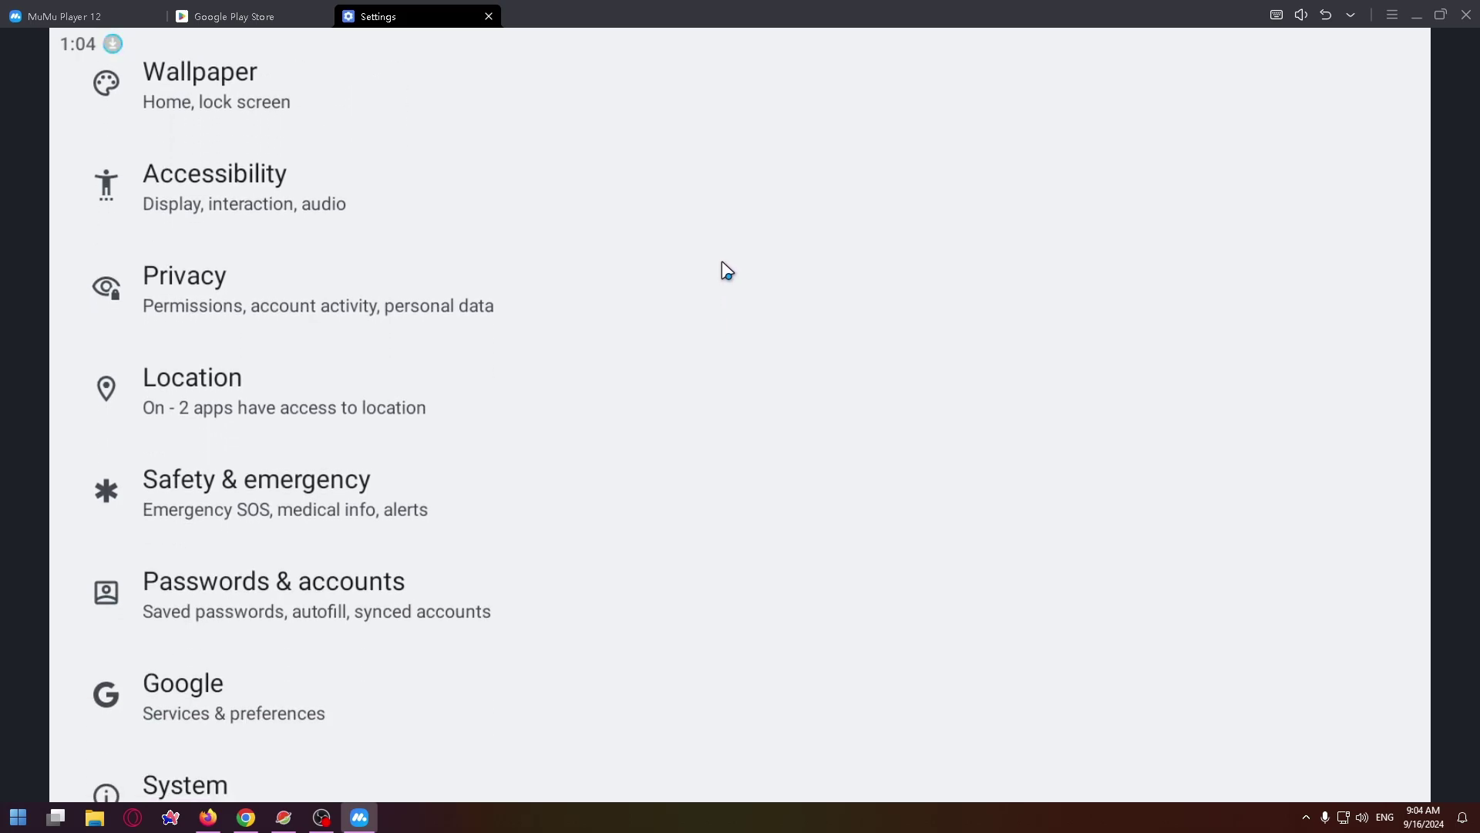
scroll(727, 271, down, 1)
scroll(637, 625, up, 4)
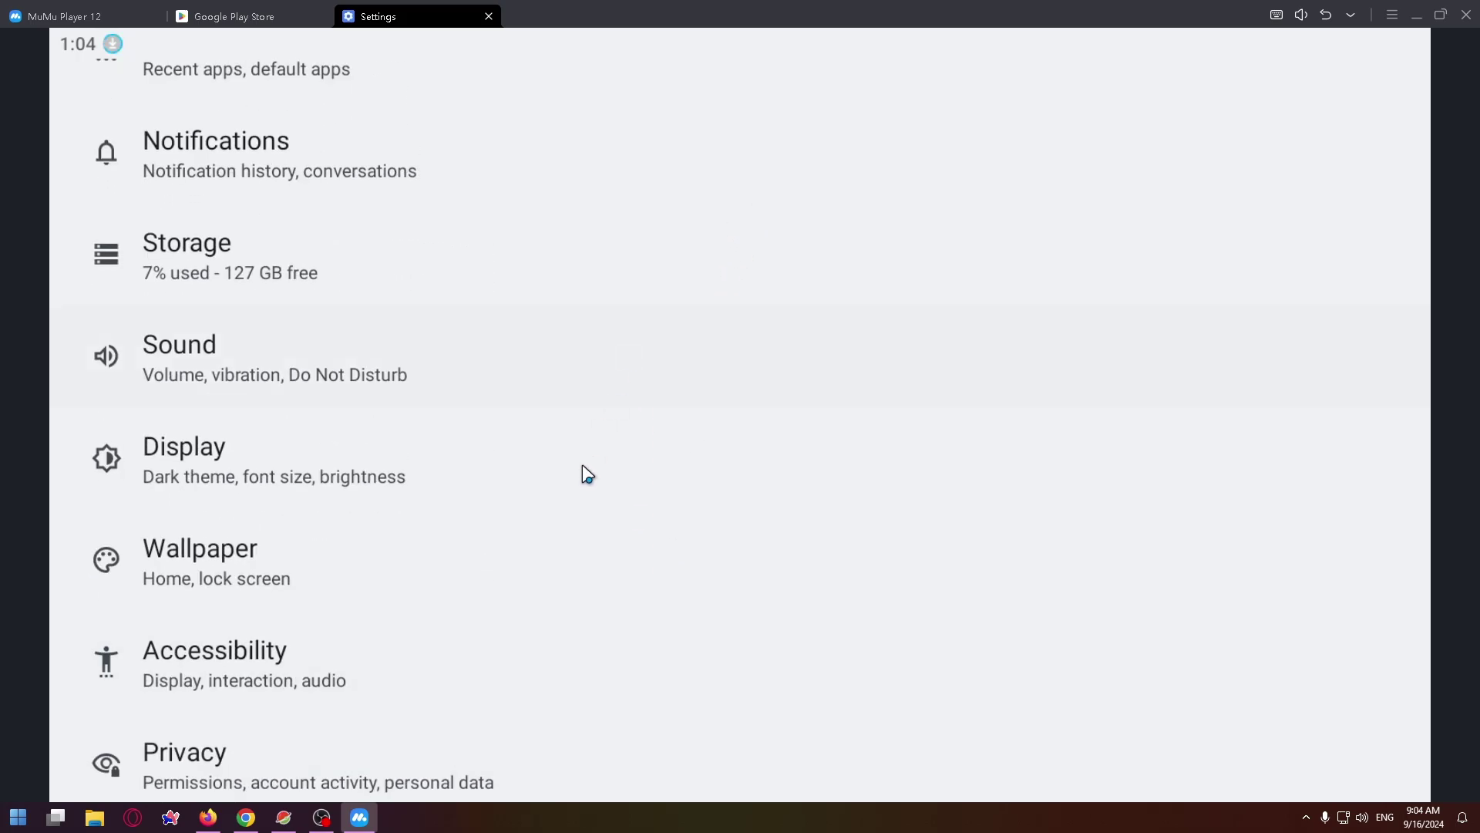
scroll(586, 474, up, 2)
scroll(521, 694, up, 1)
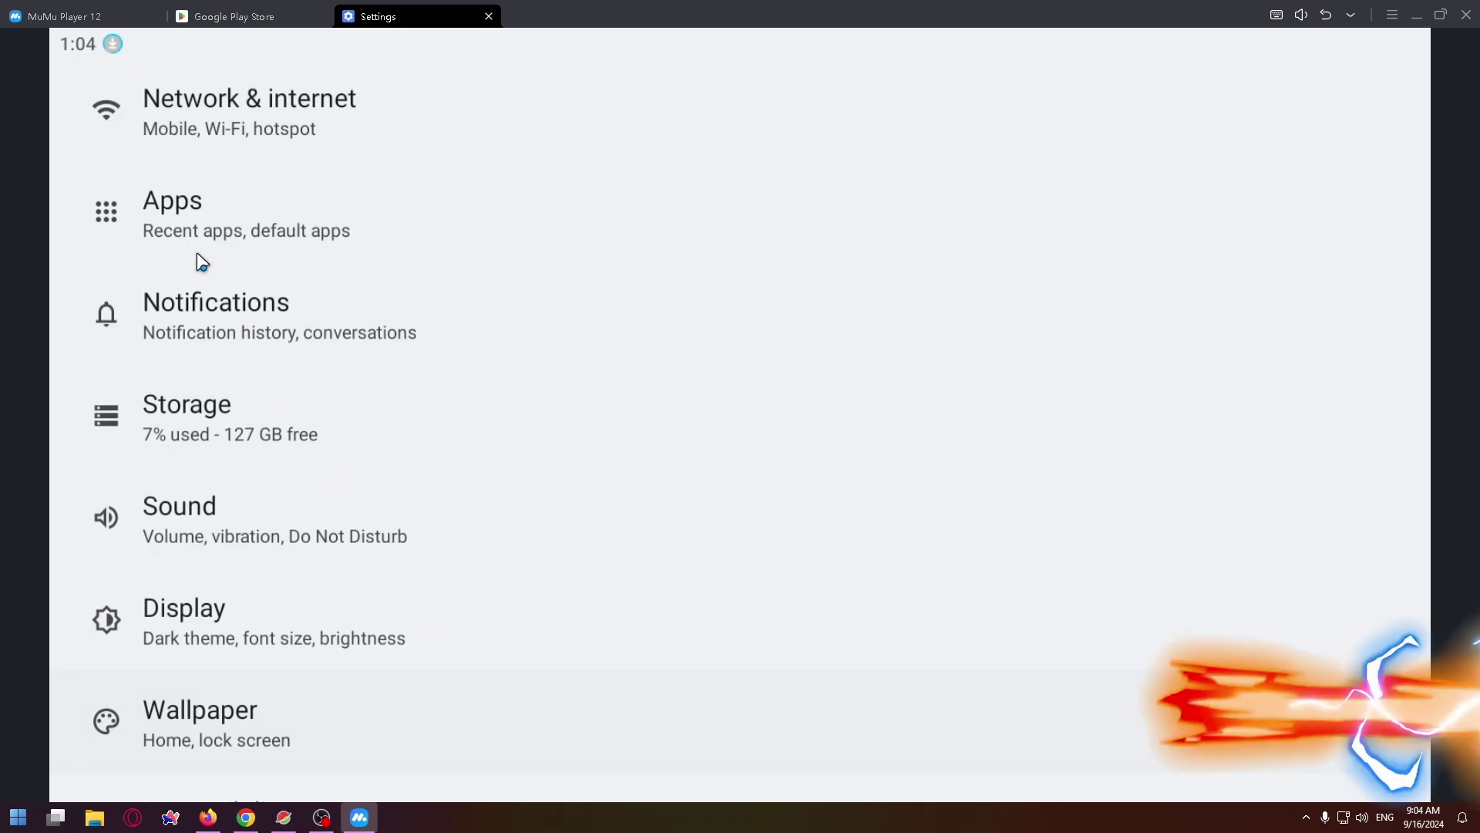
click(69, 17)
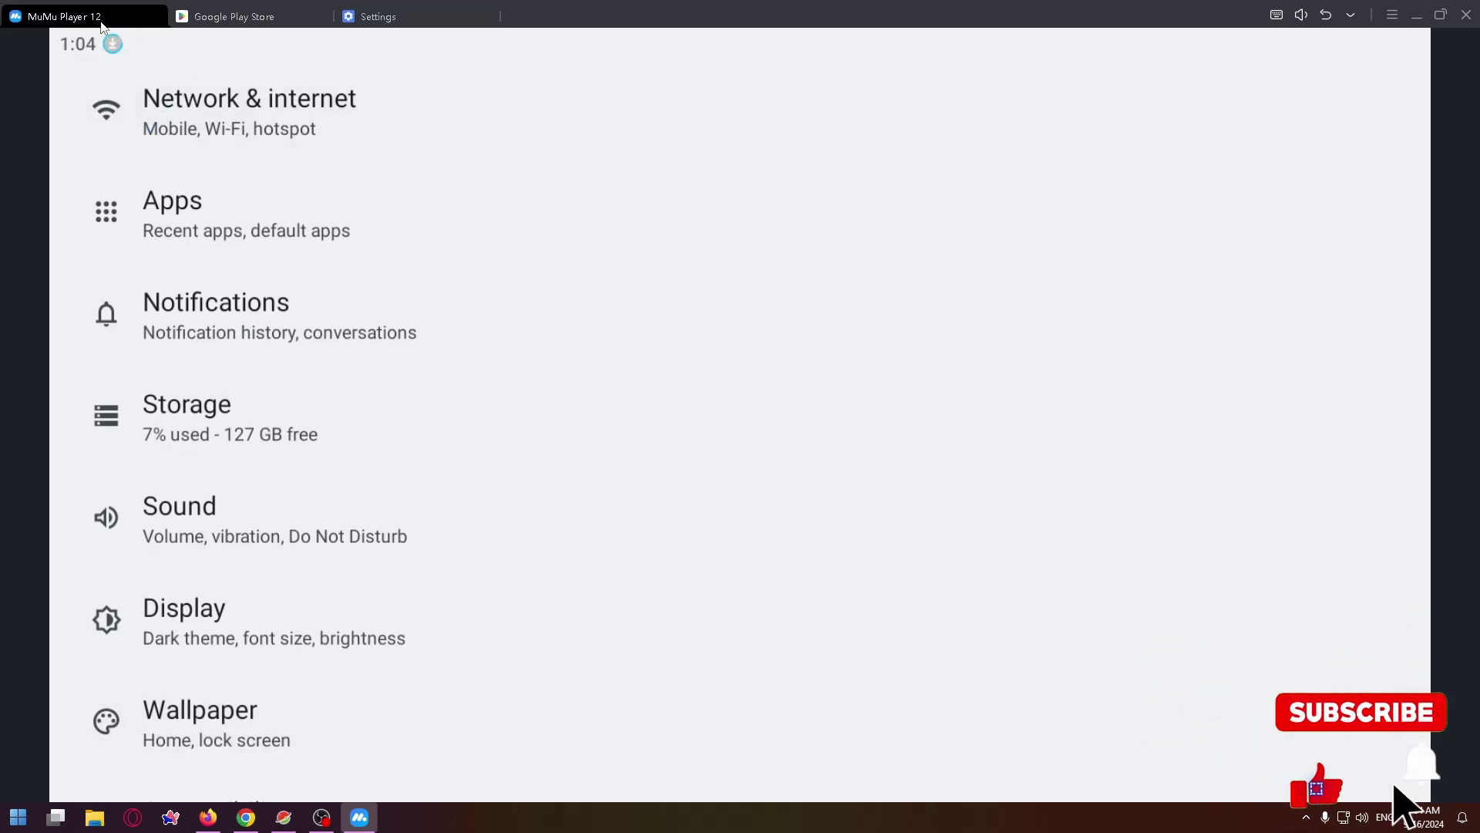